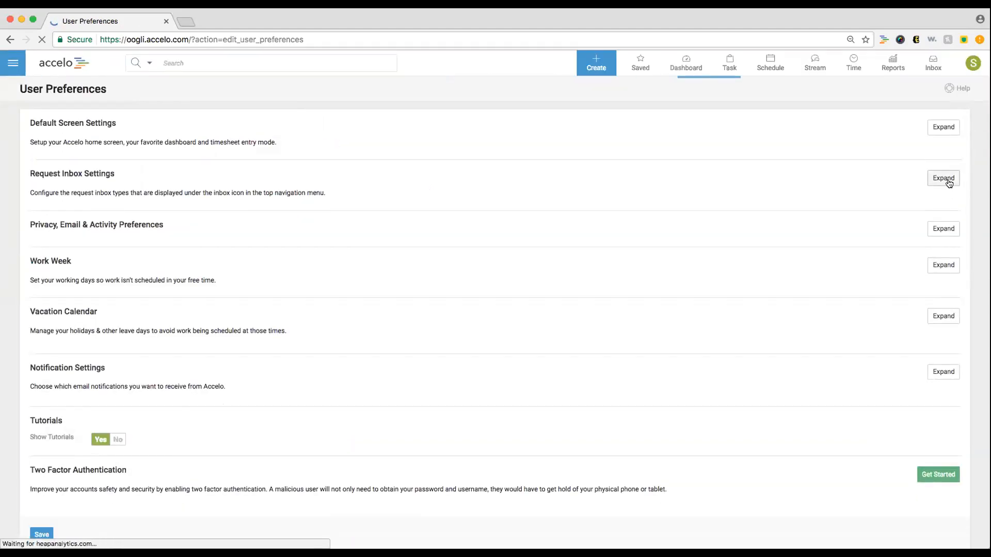
- Expand Request Inbox Settings and check the included types, which are only Support and Sales
left_click(949, 179)
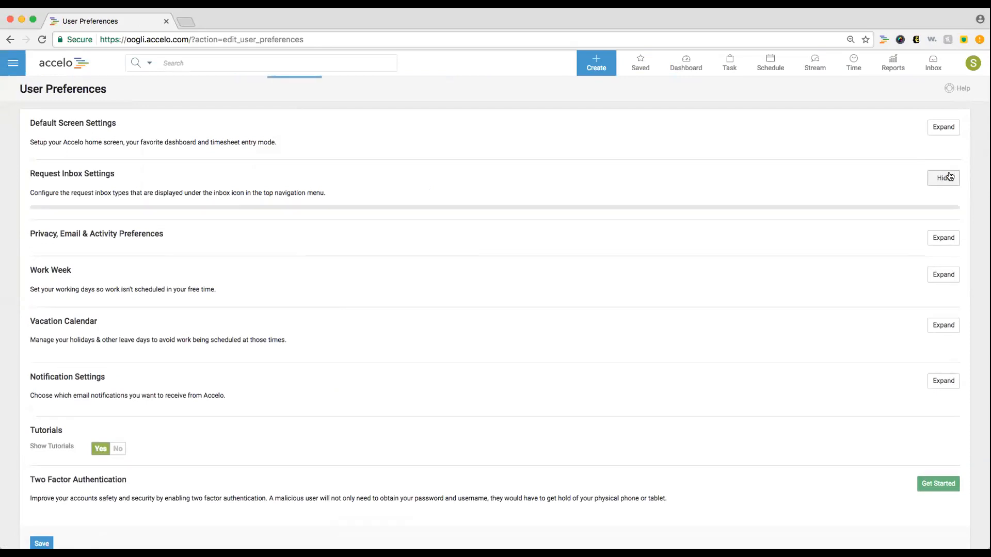
left_click(973, 62)
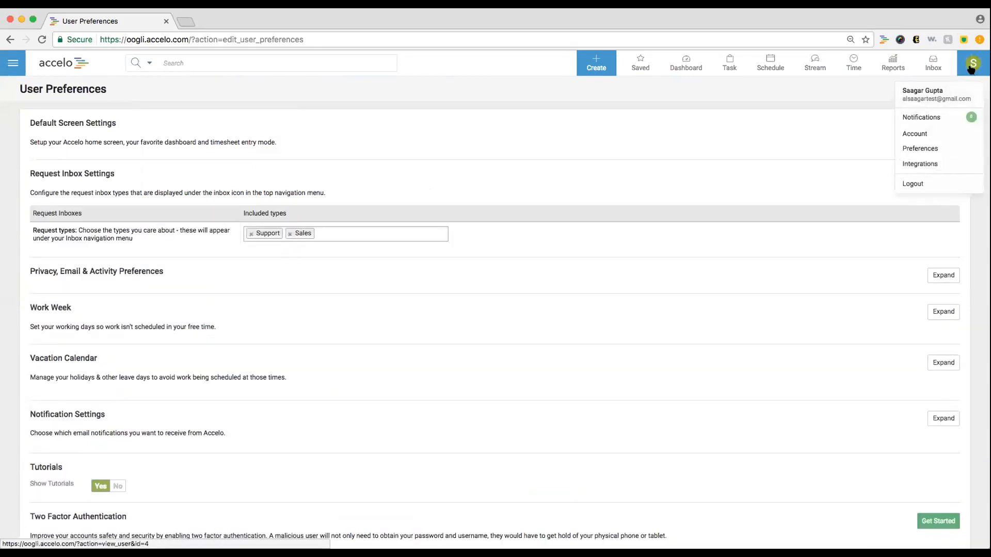
left_click(959, 149)
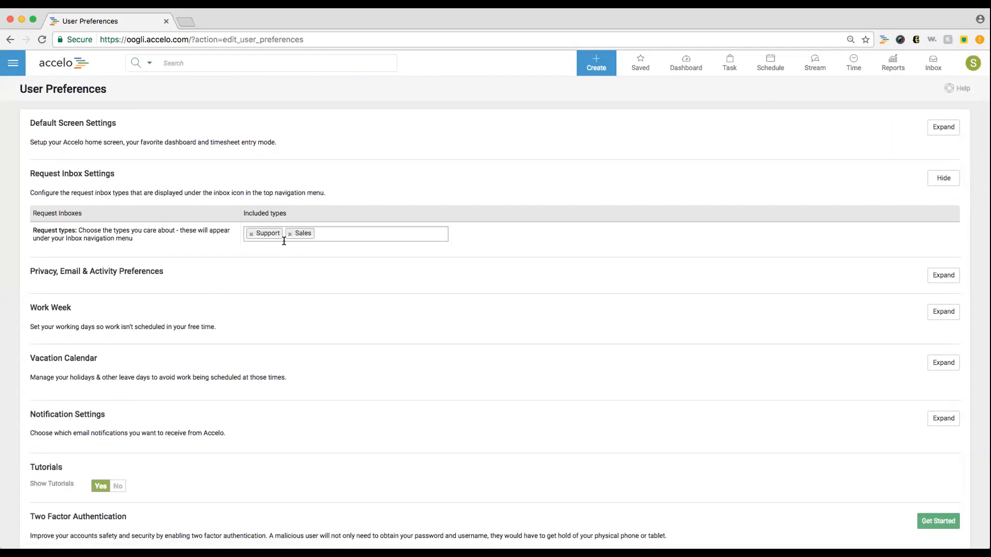
left_click(330, 237)
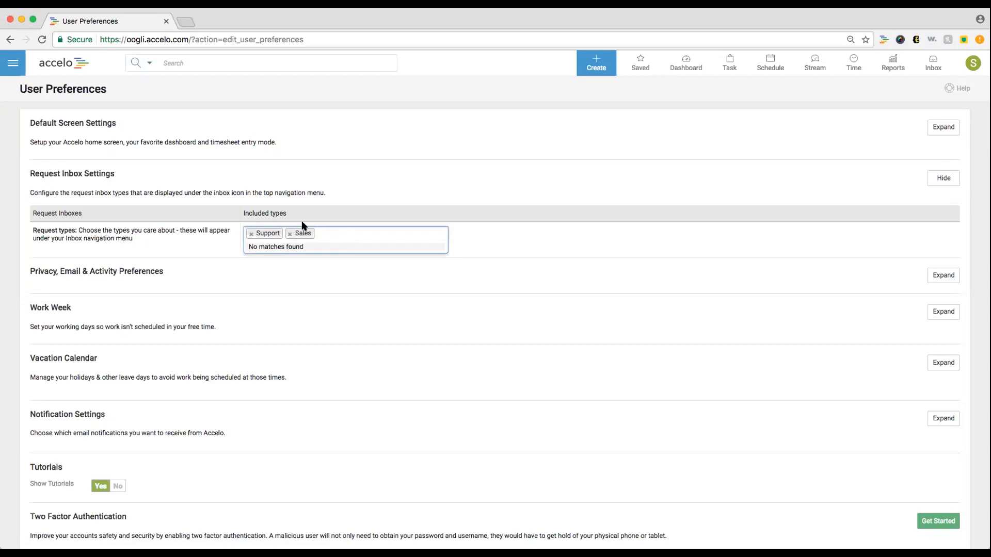
left_click(910, 94)
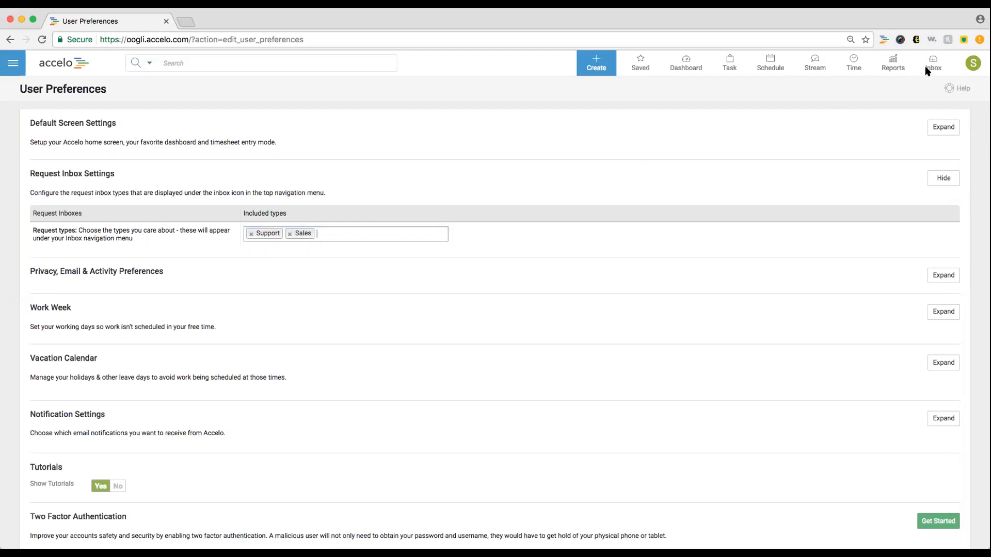
mouse_move(930, 69)
- Go to Configuration > Requests > Types and start adding a new request type
left_click(15, 70)
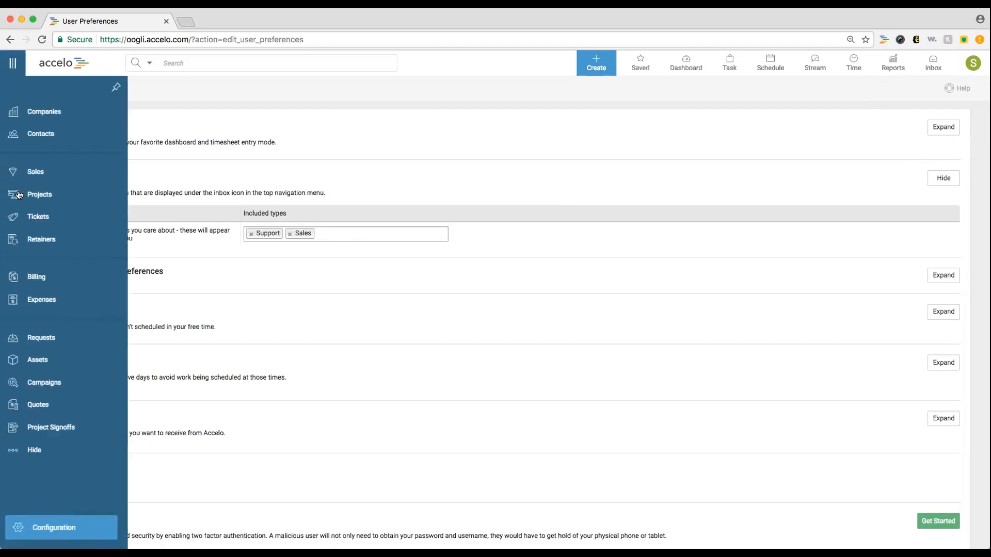
left_click(34, 523)
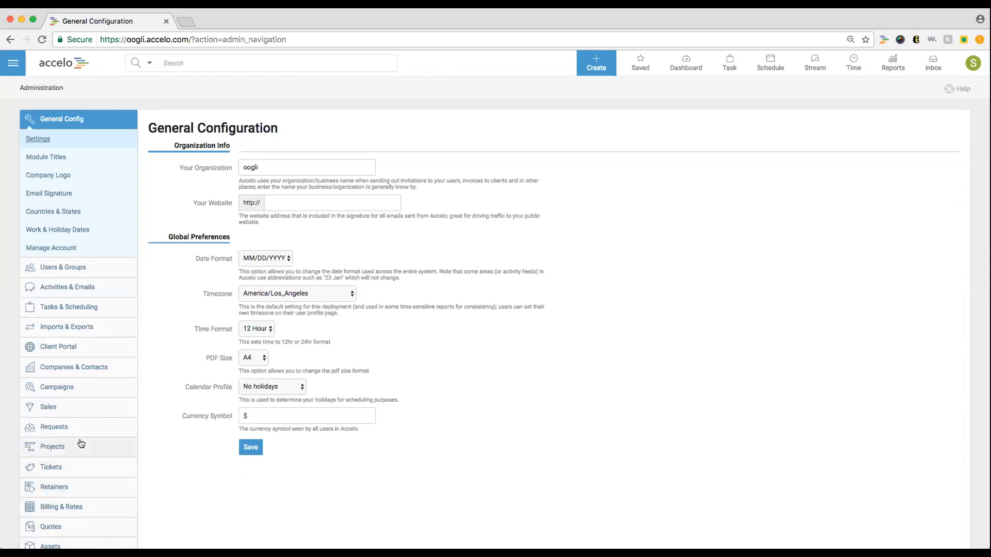
left_click(78, 430)
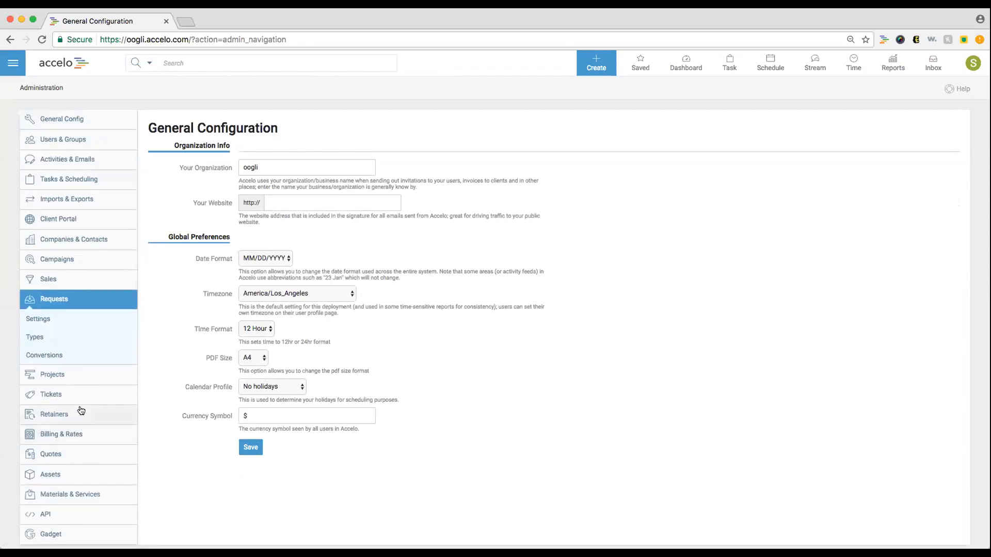
left_click(53, 337)
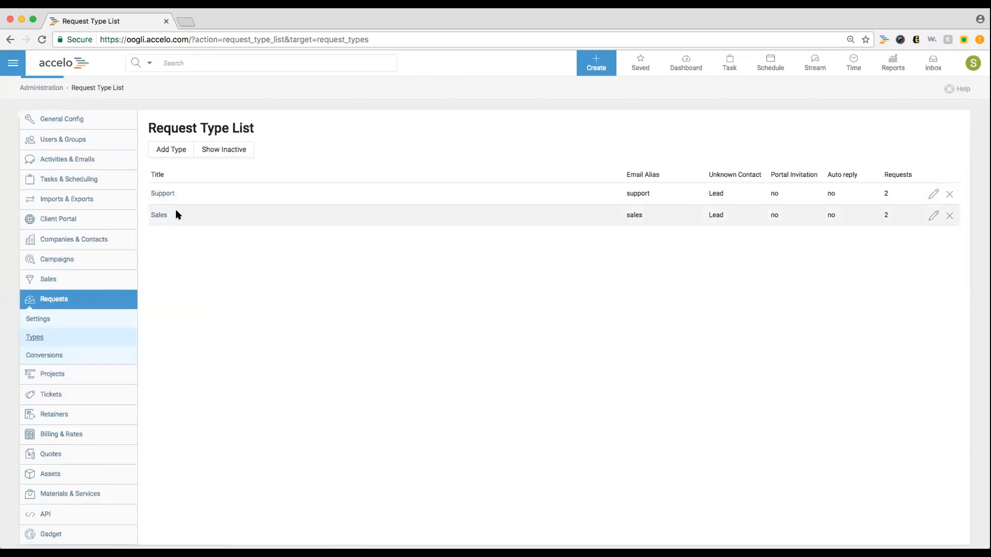
left_click(171, 150)
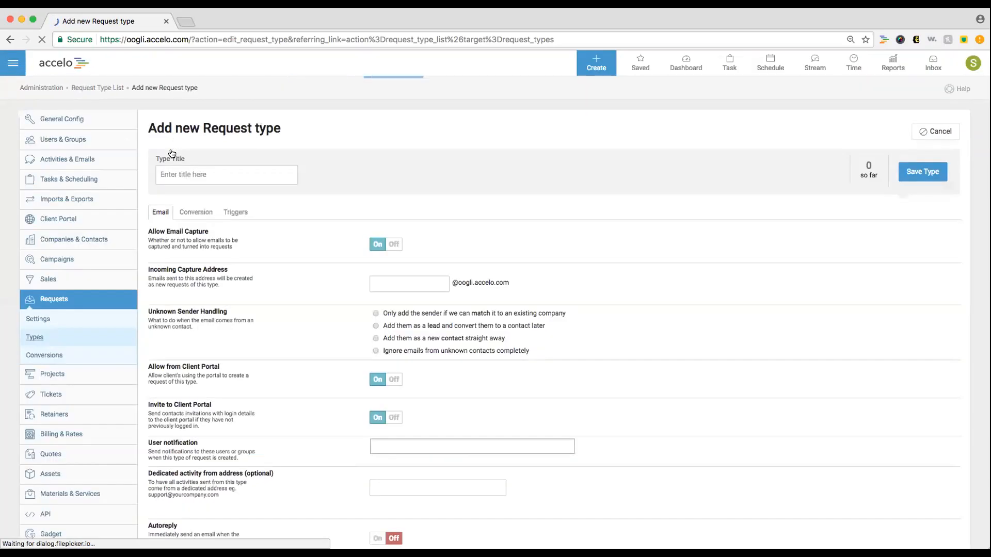
- Title the new request type 'Help Desk' with incoming capture address 'helpdesk'
left_click(176, 170)
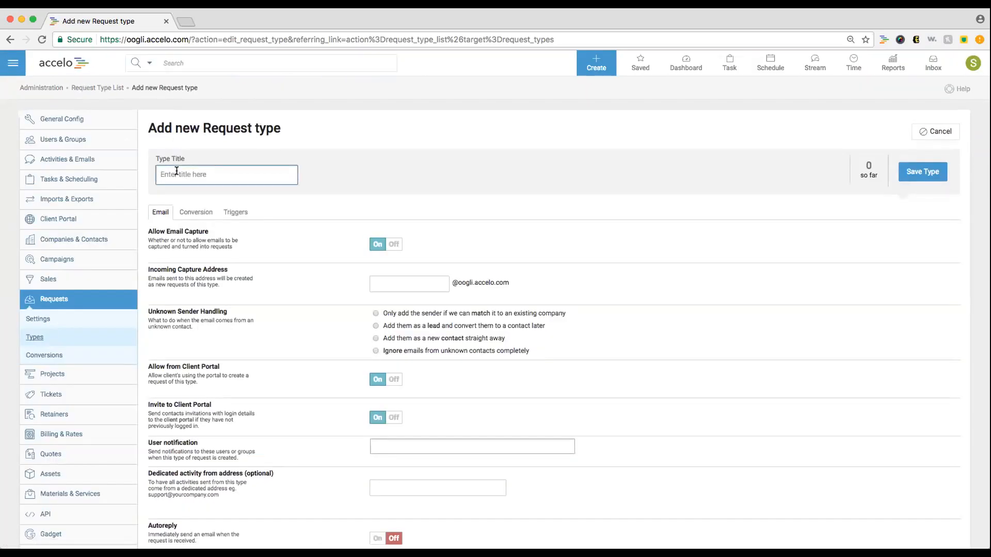
type("helpdesk")
key("super+a")
type("Help Desk")
left_click(356, 281)
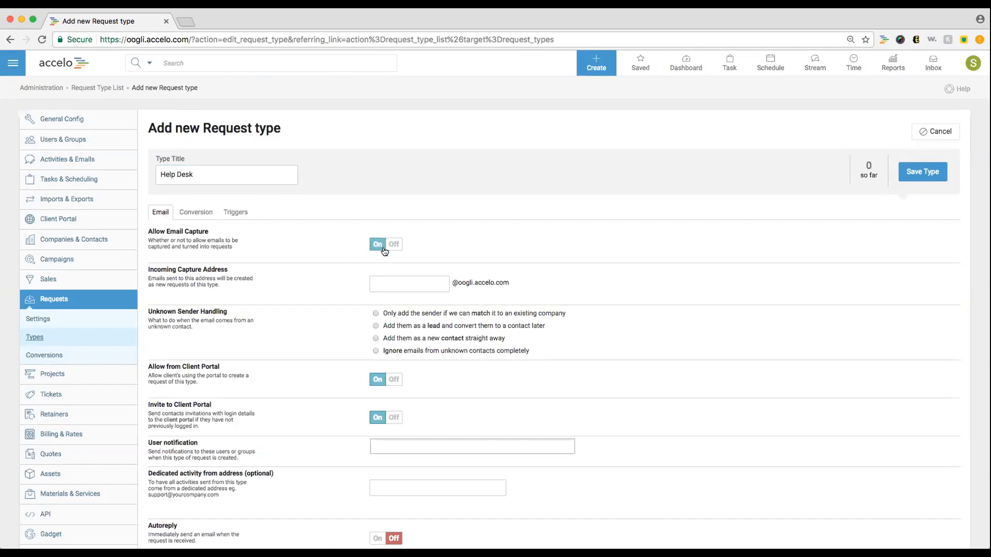
left_click(398, 281)
type("helpdesk")
- Set unknown senders to be added as leads and switch Invite to Client Portal off
left_click(520, 287)
left_click(495, 328)
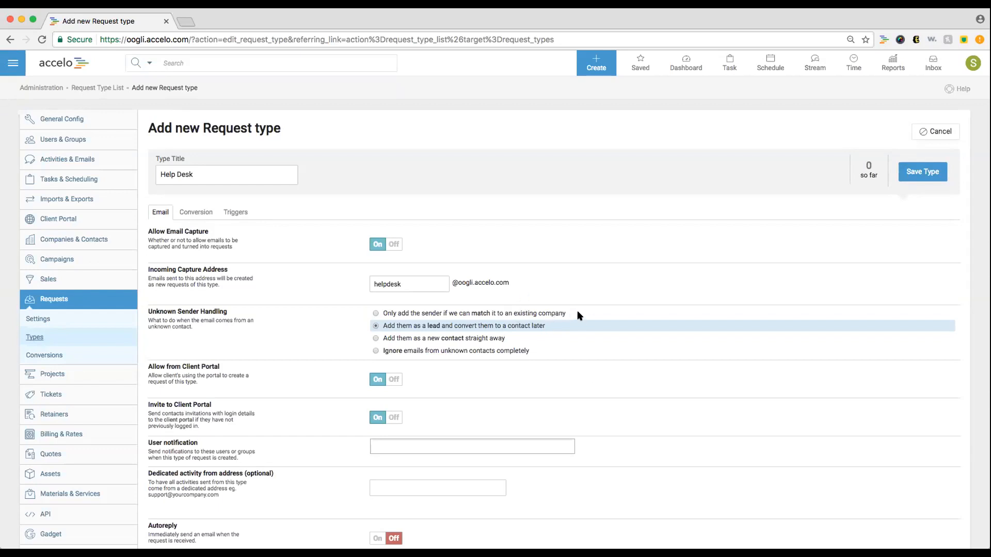
left_click_drag(567, 313, 383, 315)
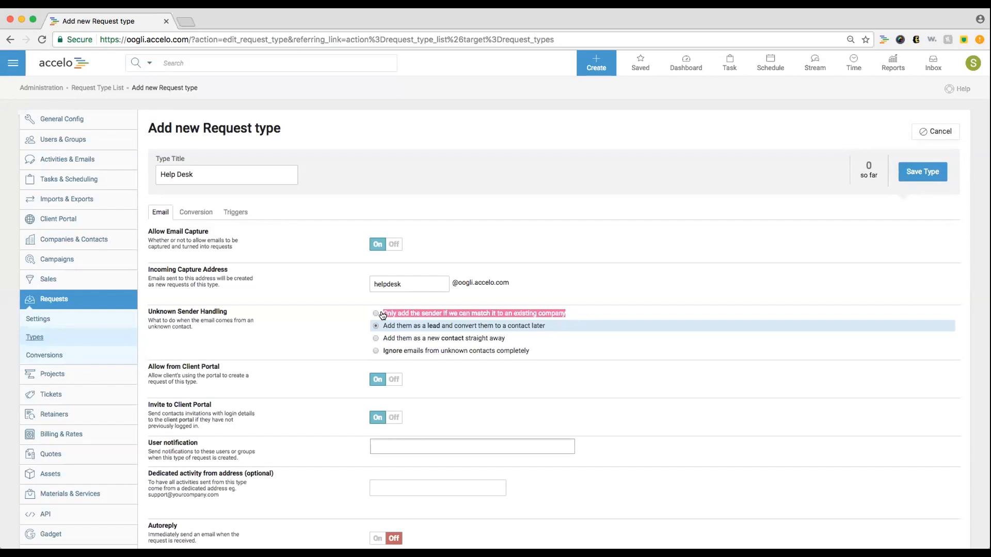
left_click(538, 280)
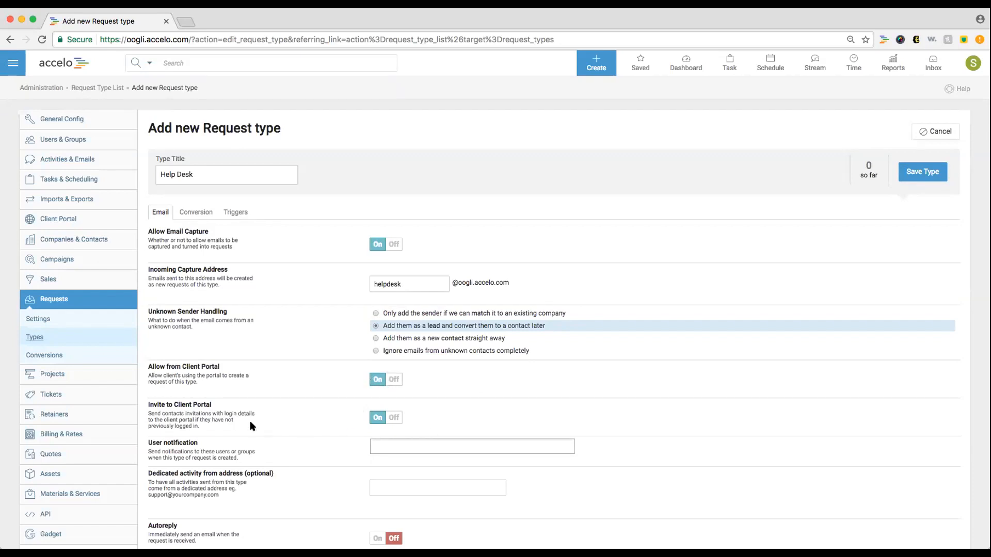
left_click(388, 420)
- Add three users to the Help Desk user notification list
scroll(426, 418, "down", 2)
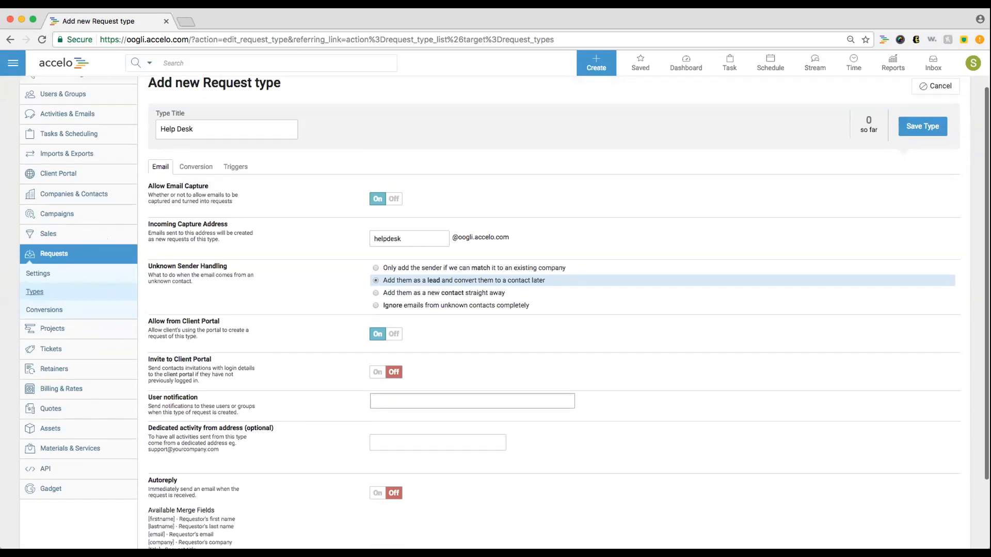
left_click(432, 404)
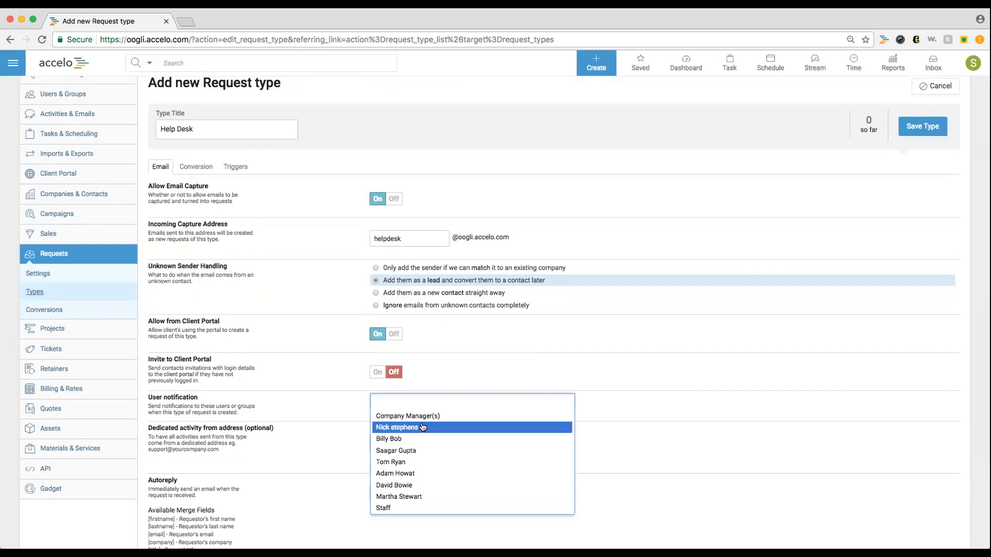
left_click(422, 428)
left_click(440, 396)
left_click(436, 440)
left_click(499, 396)
left_click(483, 440)
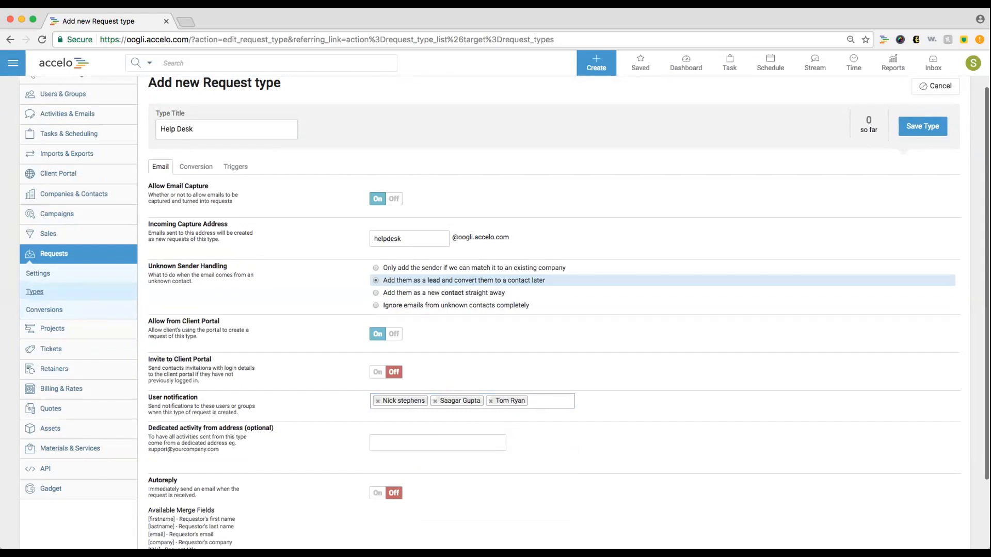
scroll(517, 427, "down", 3)
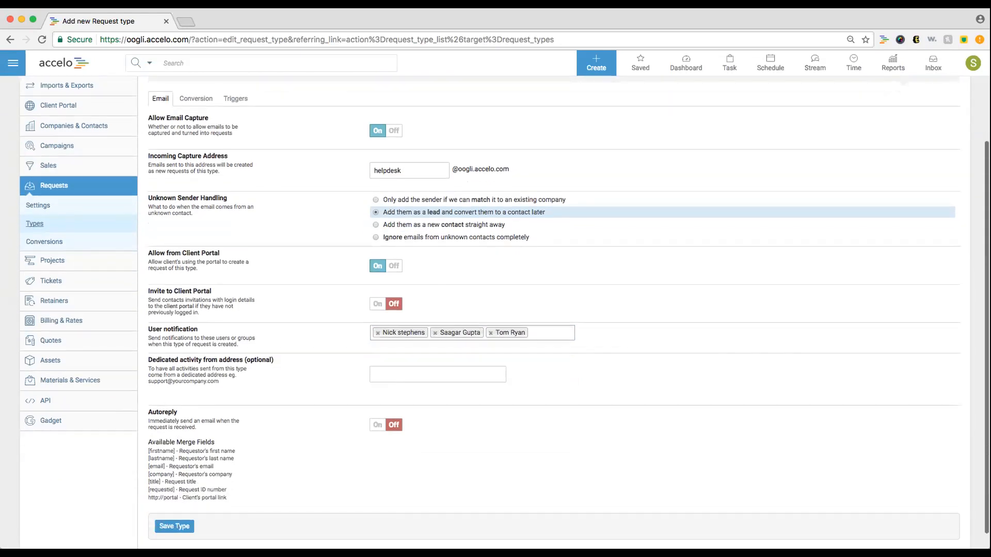
left_click(444, 373)
left_click(471, 402)
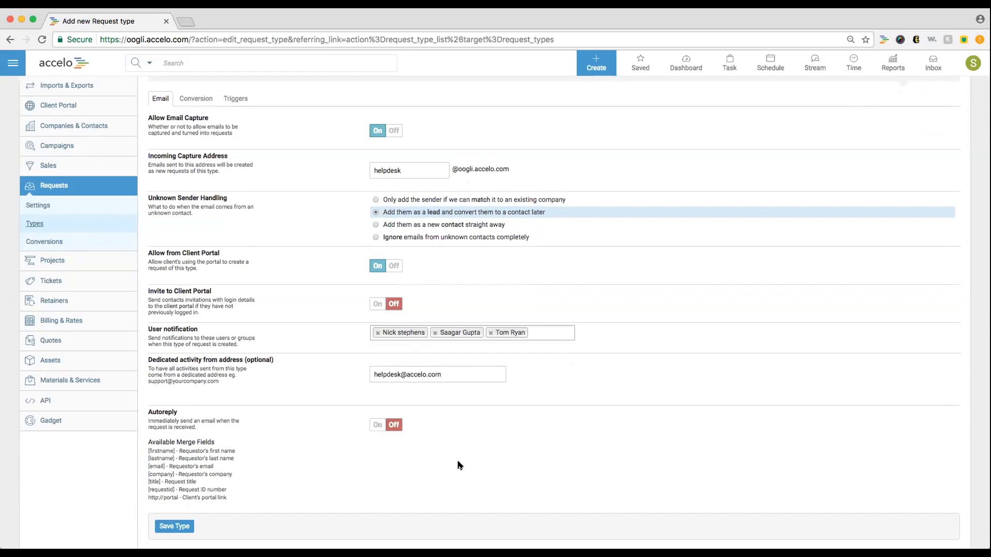
double_click(416, 374)
type("oogle")
key("BackSpace")
type("i")
left_click(442, 415)
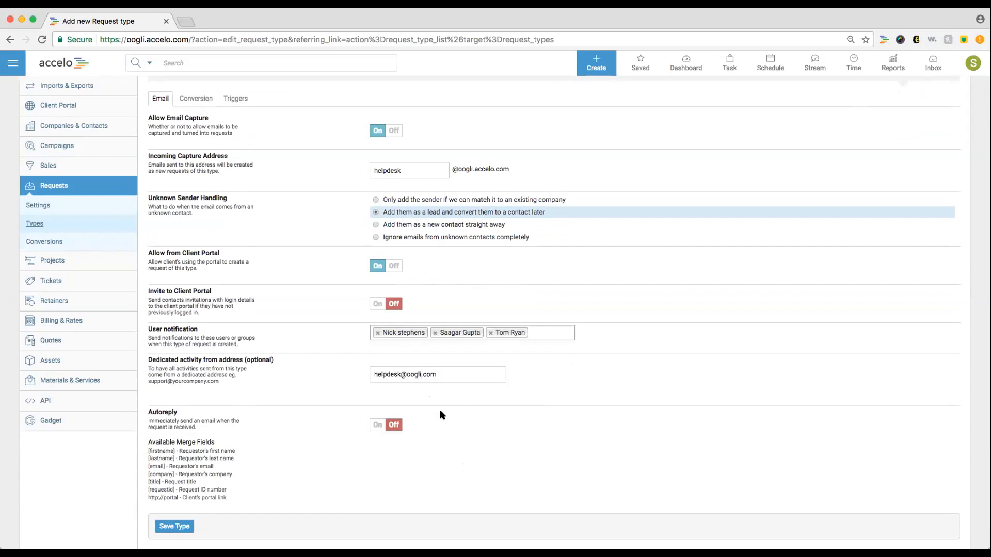
triple_click(461, 372)
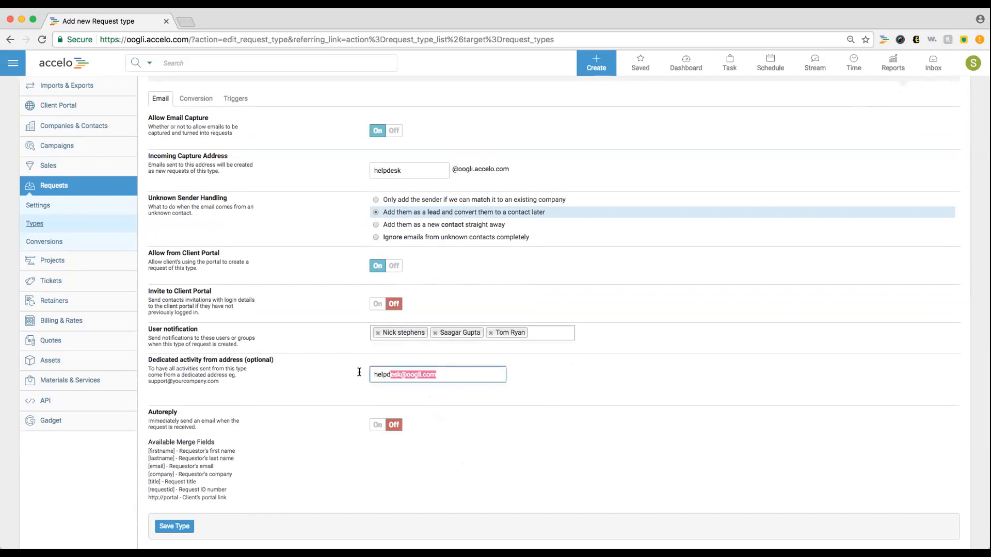
left_click(473, 416)
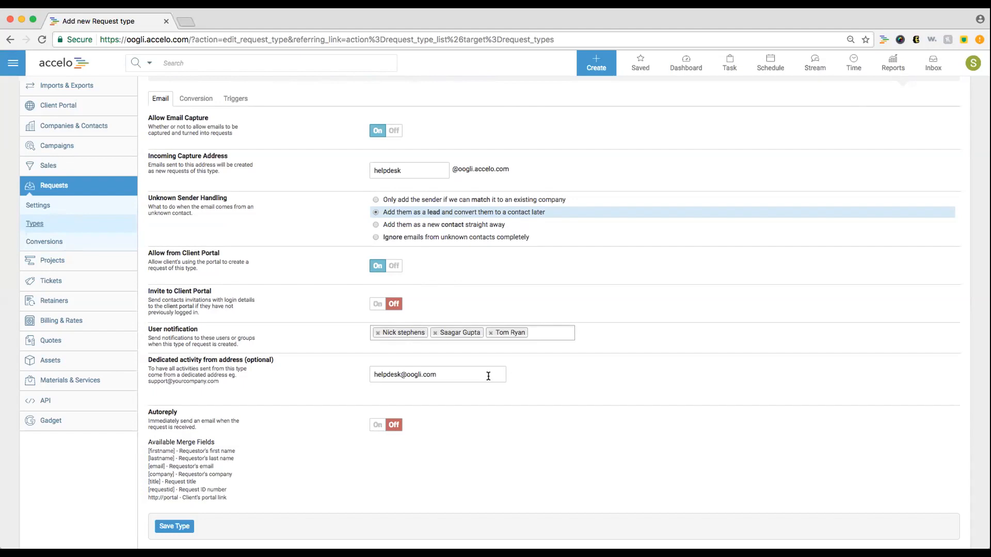
left_click_drag(459, 372, 368, 374)
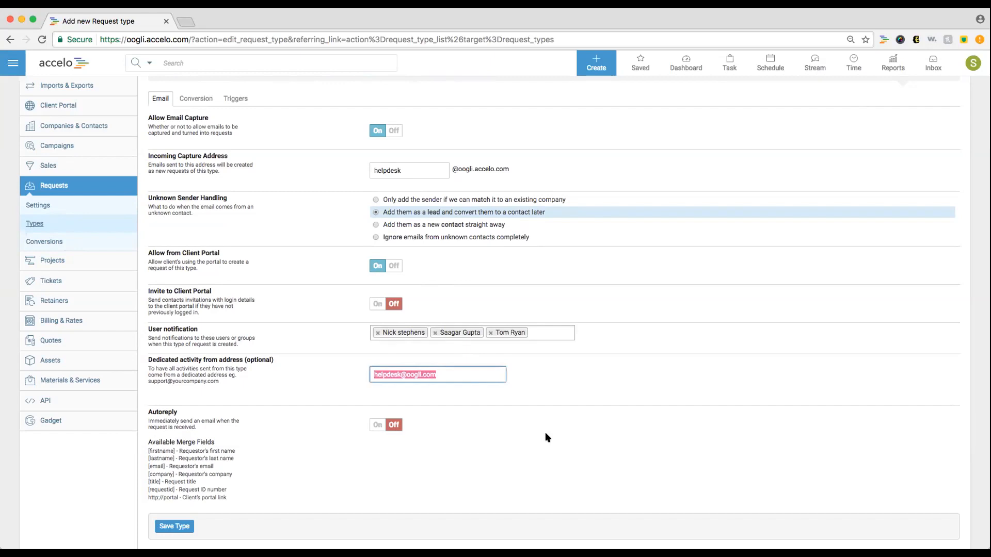
- Turn Autoreply on with a message starting 'Hi [firstname],' and thanking them for their inquiry
left_click(378, 425)
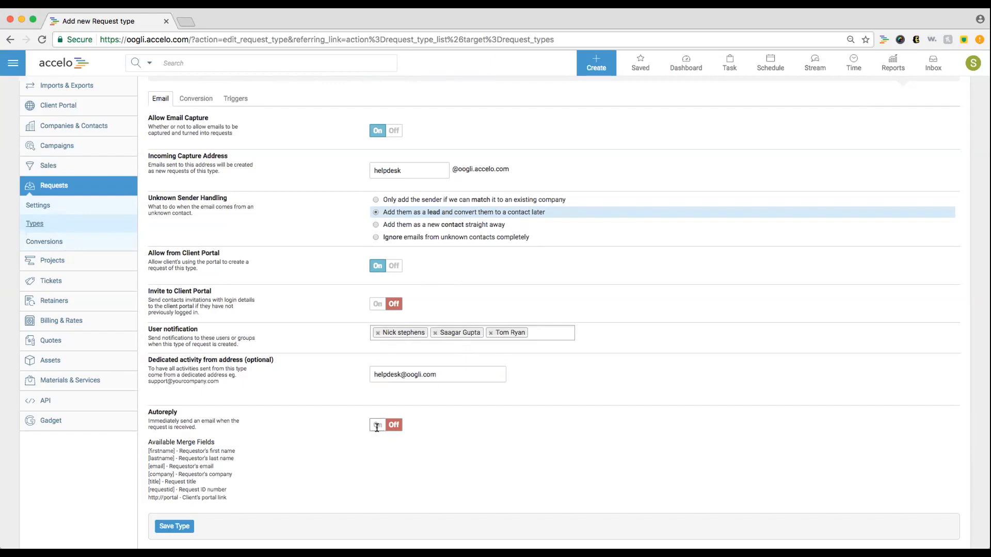
scroll(463, 431, "down", 5)
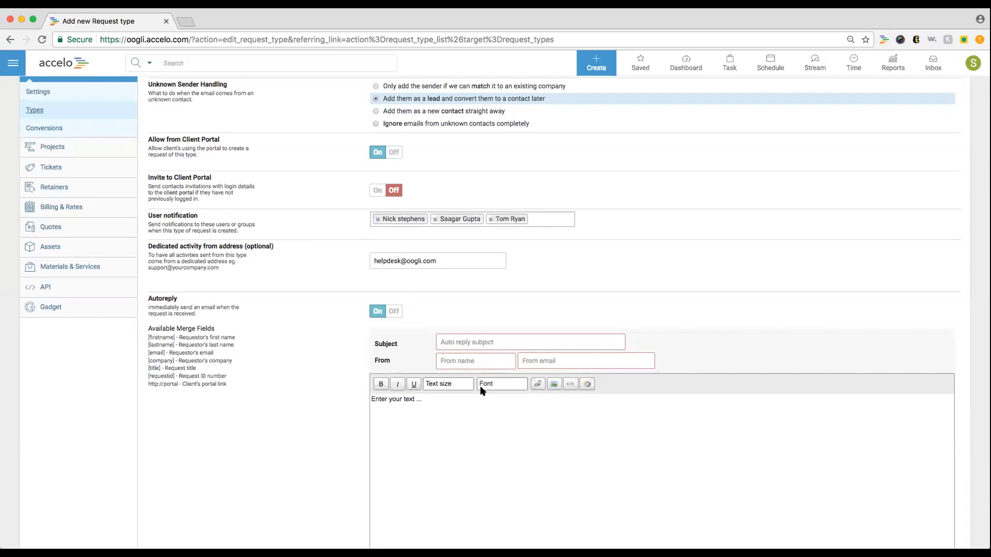
left_click(476, 428)
type("Hi [firstname],")
key("Return")
type("Thanks for r")
type("ending in an inquiry!")
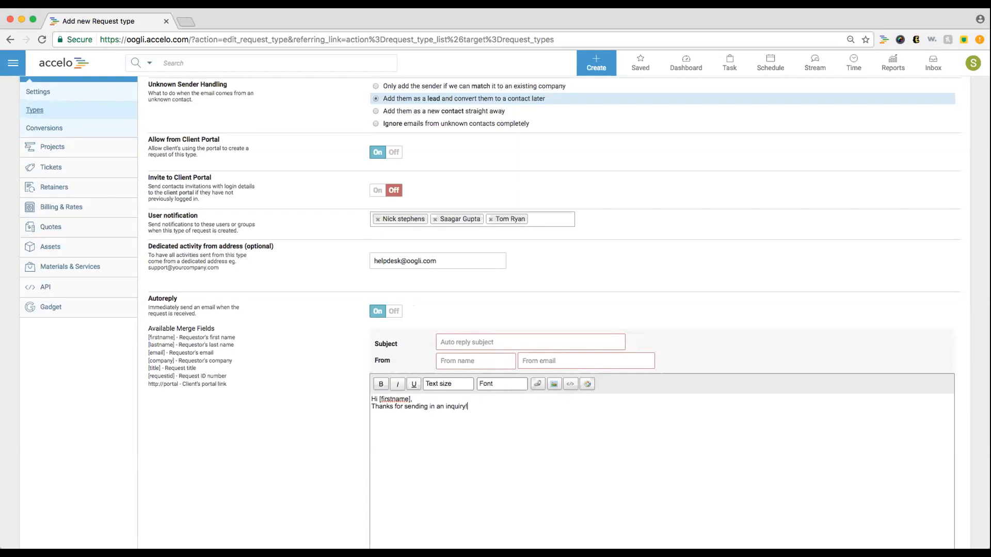
left_click(488, 361)
type("Support")
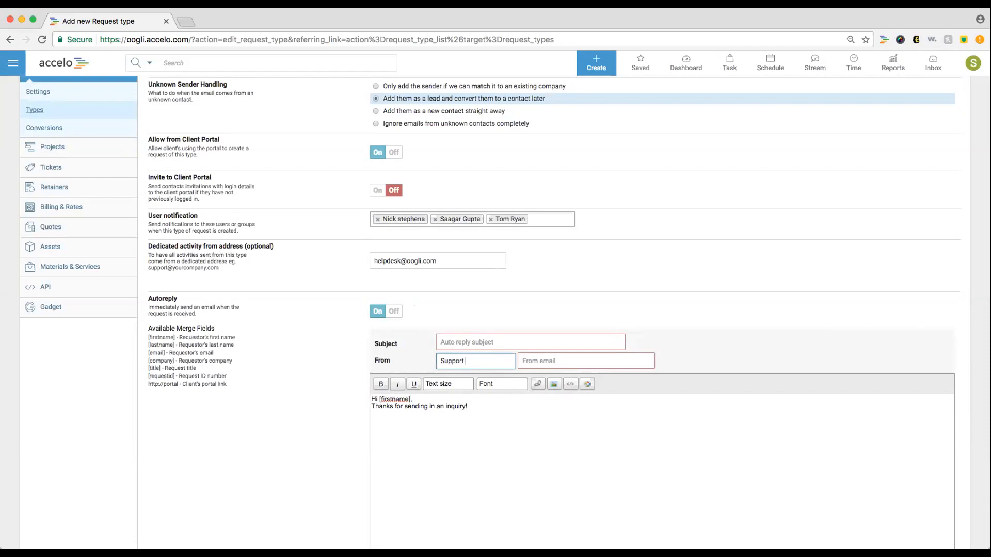
key("super+a")
key("Left")
type("Oogli")
key("Tab")
type("Oogli")
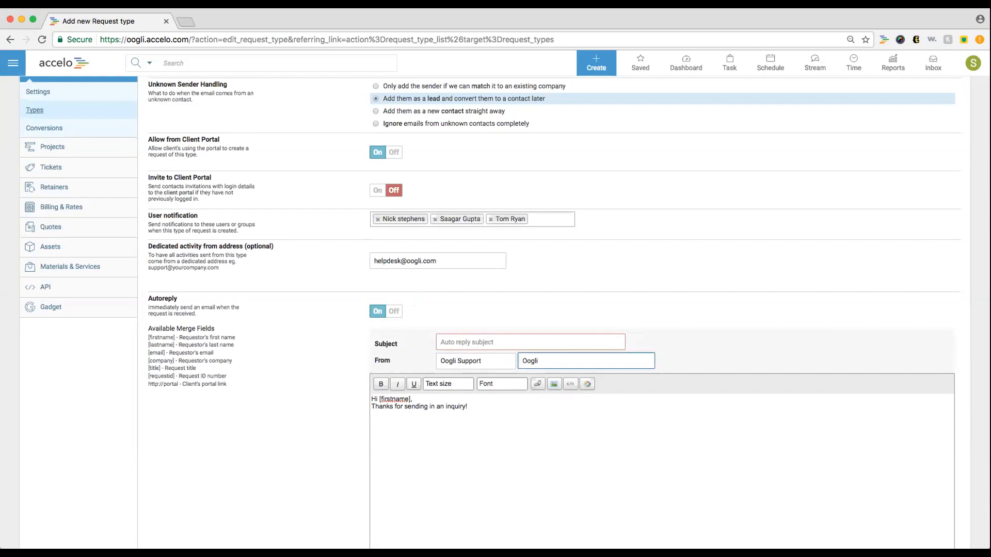
key("super+a")
- Switch Autoreply back off, save the Help Desk type, and view the Request Conversions list
left_click(394, 311)
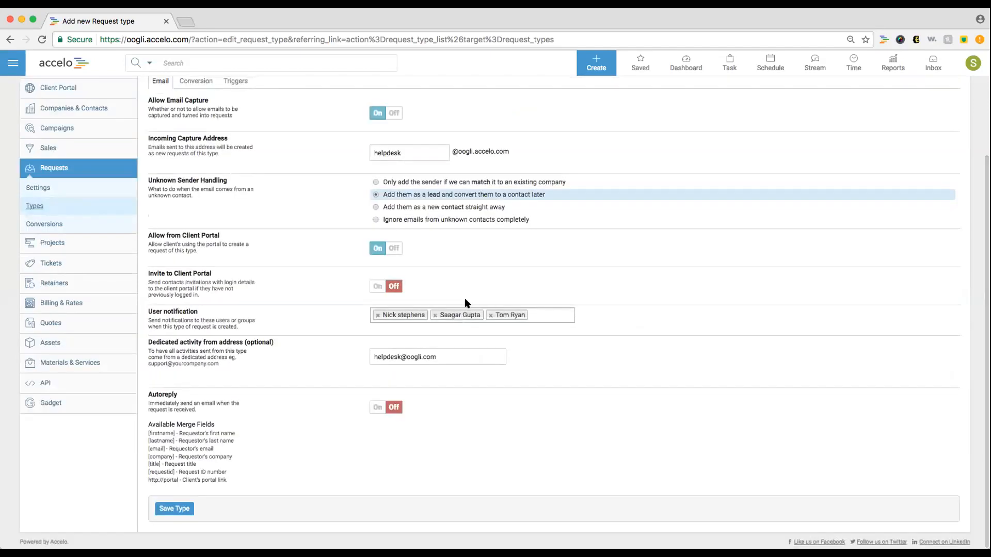
left_click(174, 509)
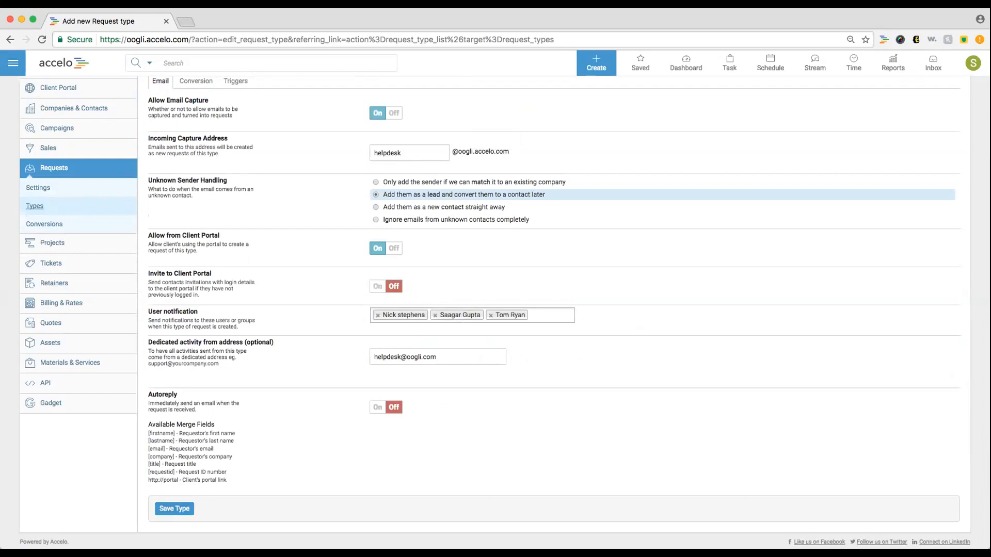
scroll(580, 260, "up", 4)
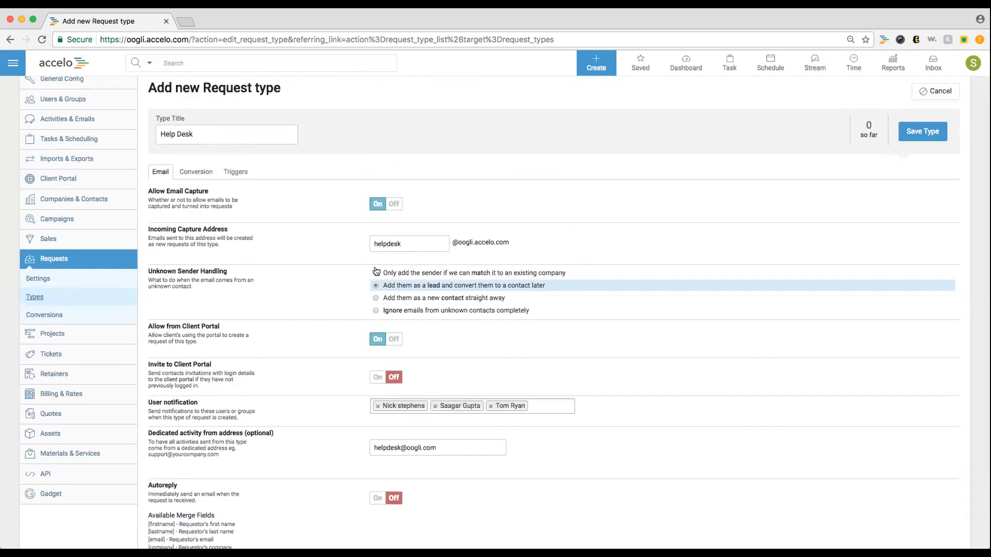
left_click(201, 176)
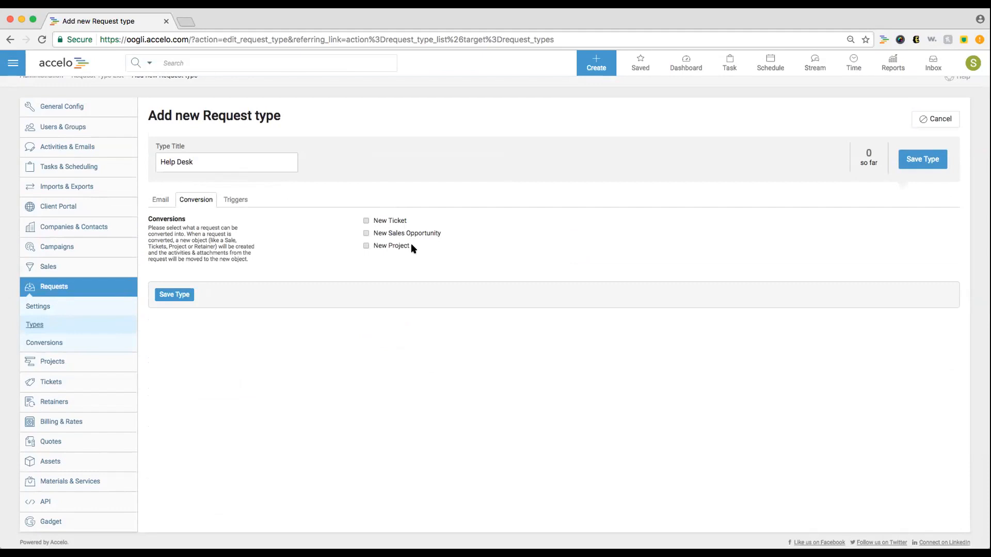
left_click(63, 347)
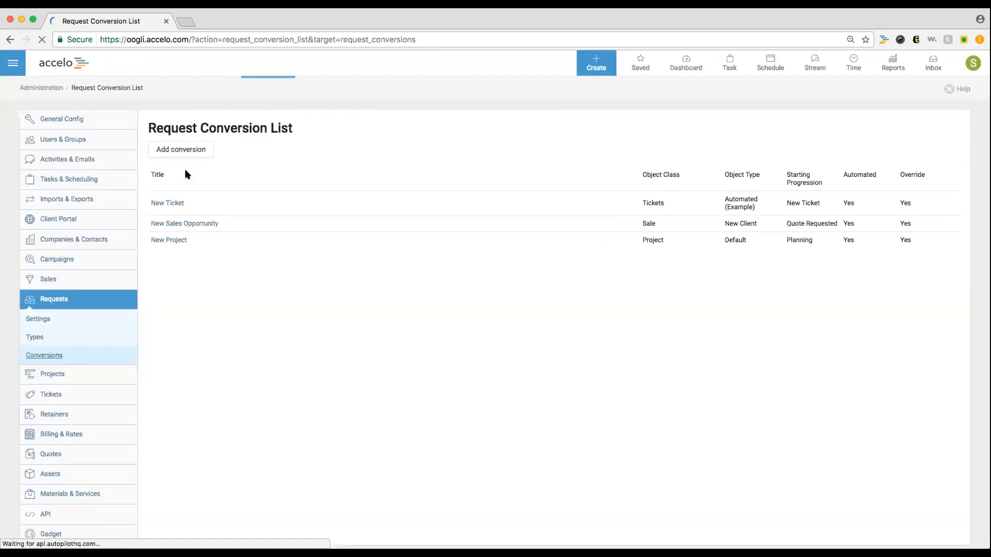
- Start a new request conversion that creates Default-type tickets
left_click(190, 148)
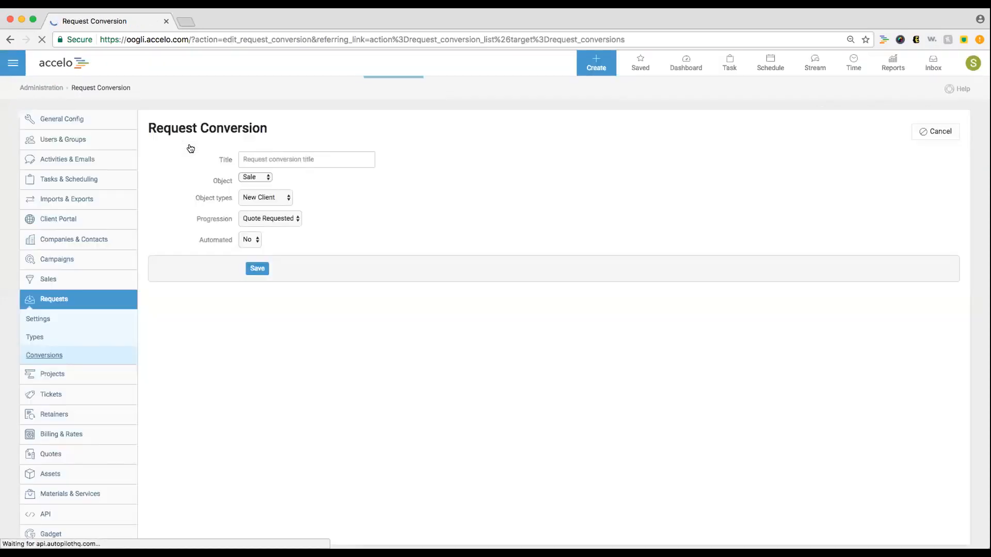
left_click(260, 177)
left_click(261, 186)
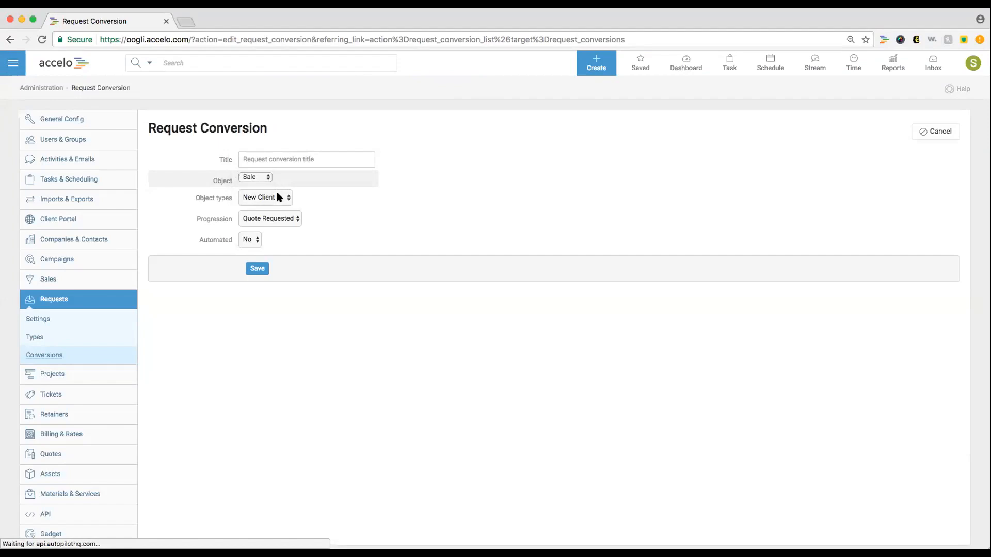
left_click(279, 197)
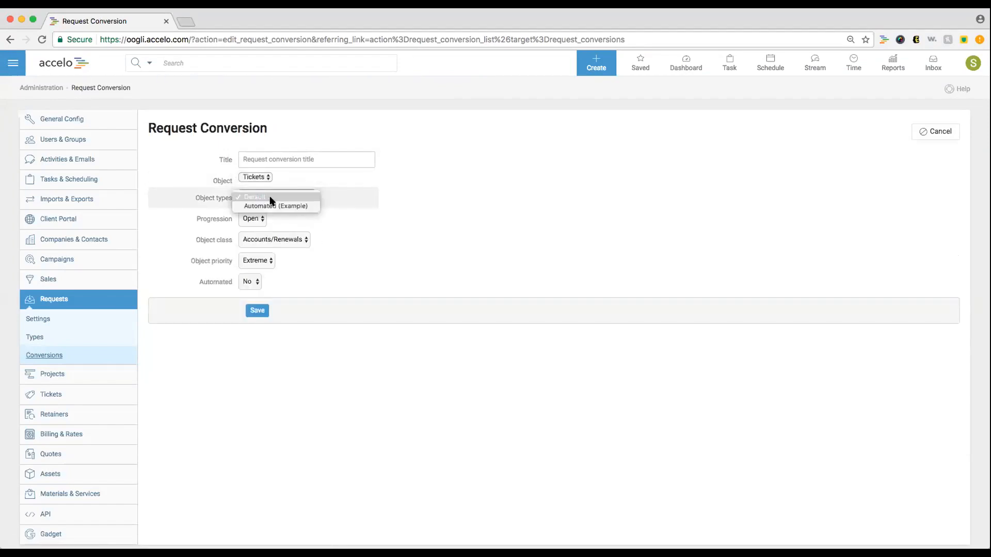
left_click(275, 199)
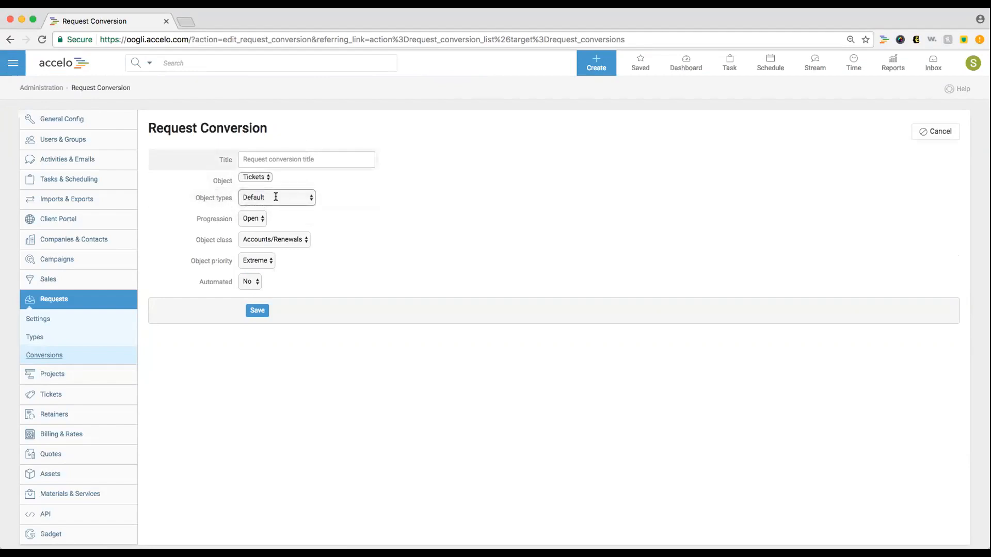
- Title it 'New Bug' with Medium priority, Problems class, automated, and save it
left_click(302, 157)
type("New Bug")
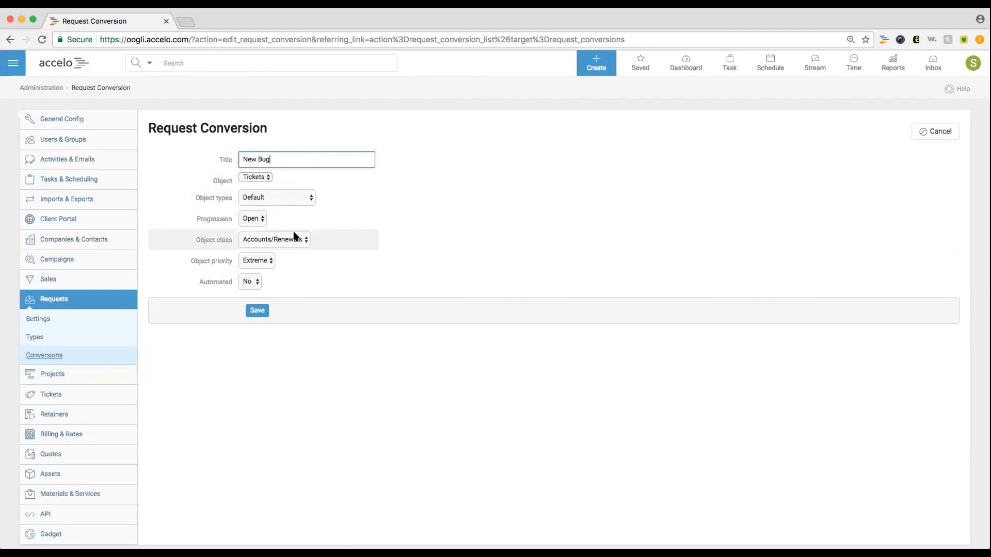
left_click(301, 277)
left_click(257, 261)
left_click(261, 277)
left_click(268, 241)
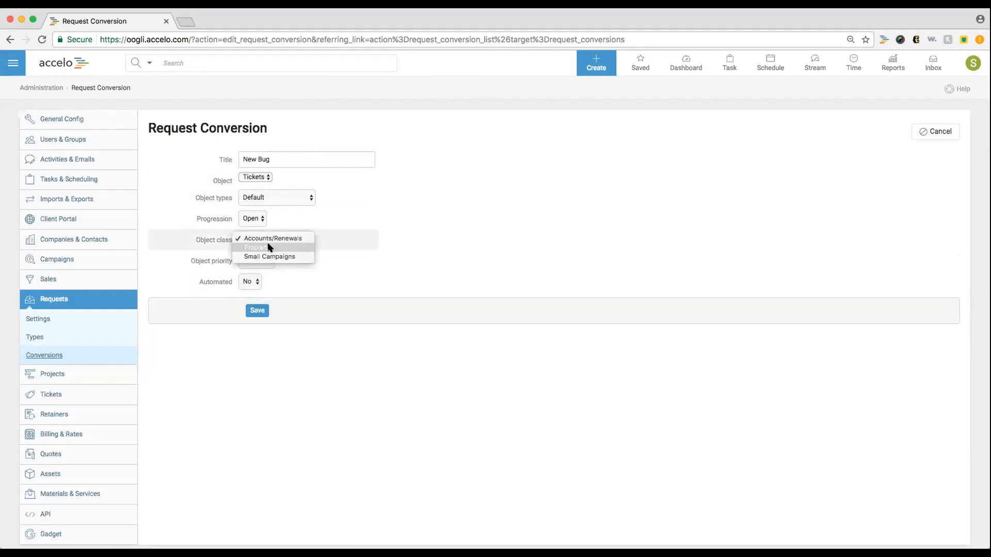
left_click(273, 272)
left_click(254, 281)
left_click(254, 292)
left_click(261, 331)
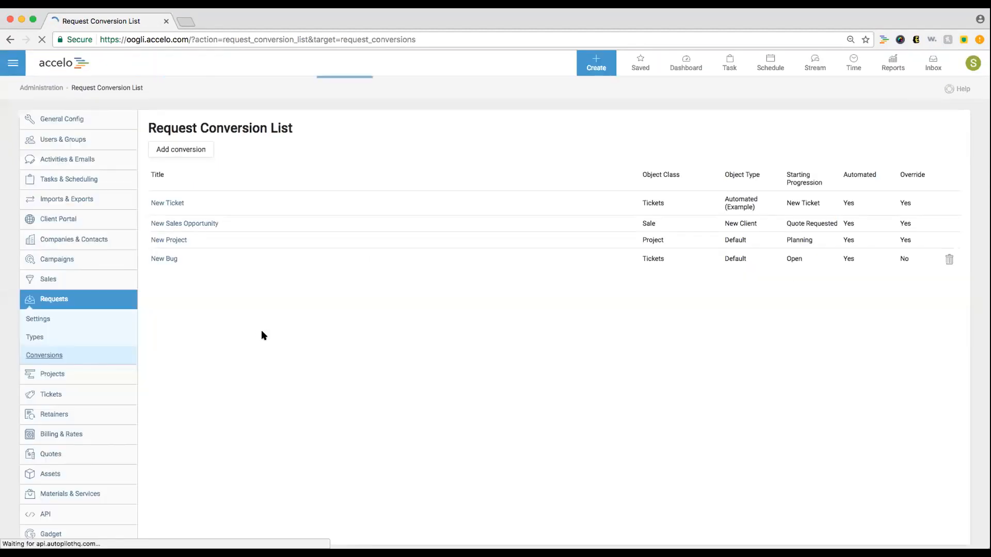
- Allow Help Desk conversions to New Bug and New Sales Opportunity, save, and view its triggers
left_click(52, 336)
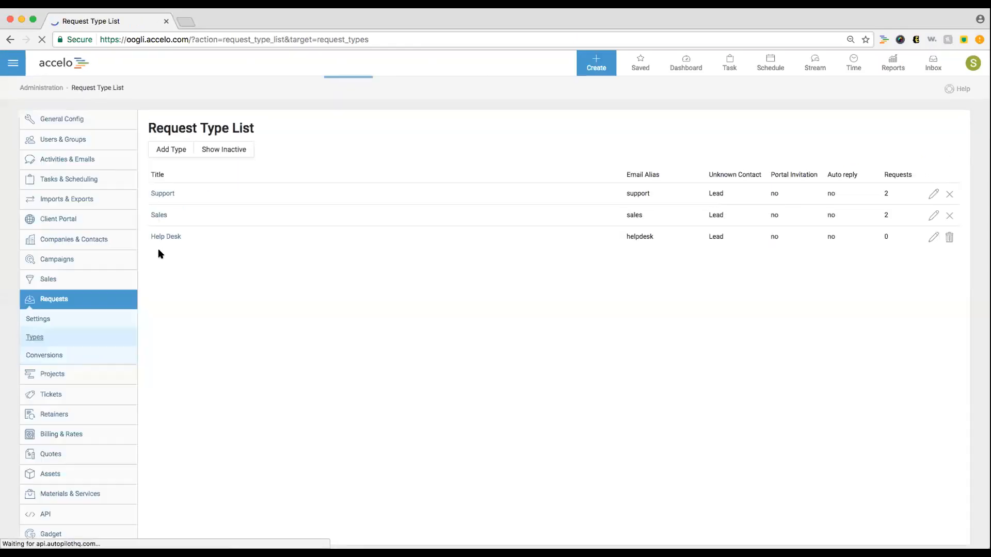
left_click(168, 237)
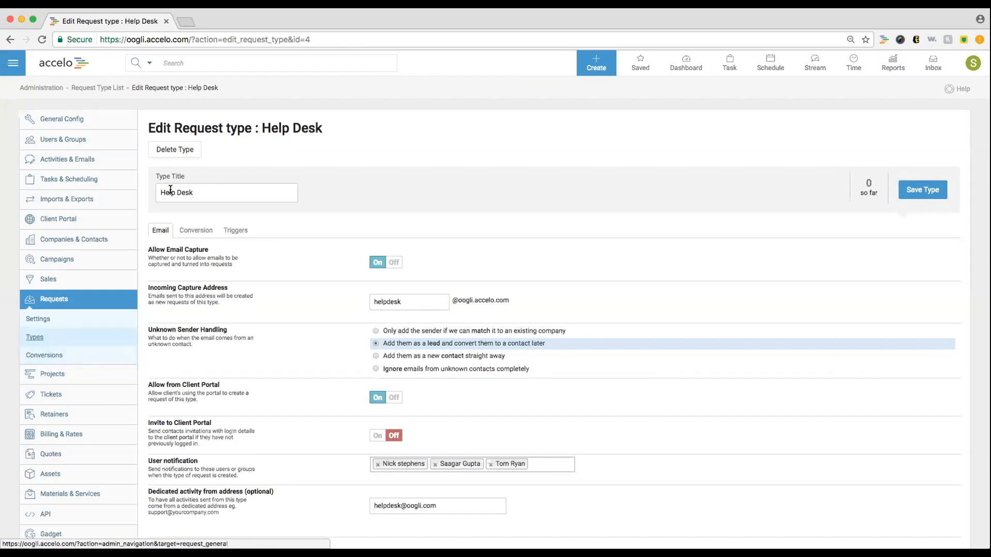
left_click(191, 231)
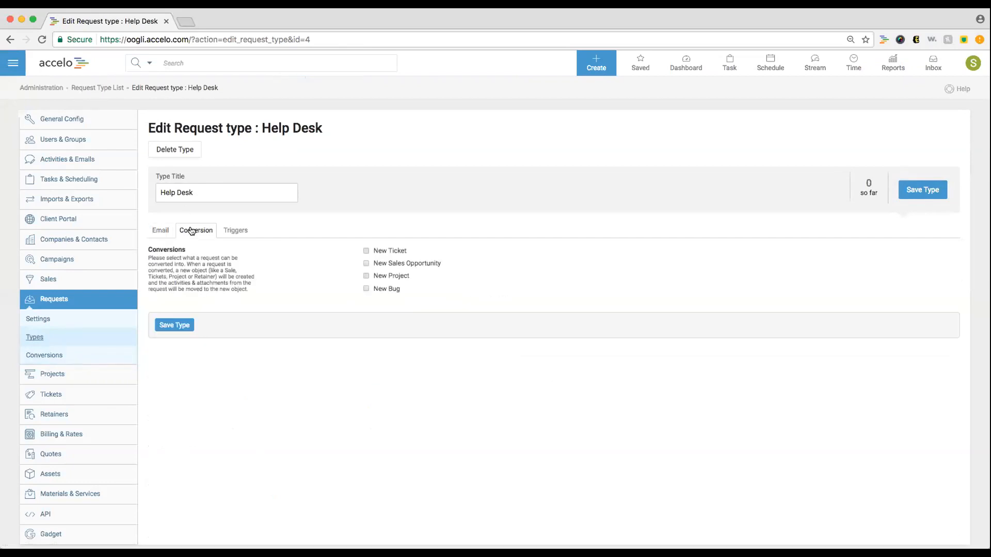
left_click(366, 289)
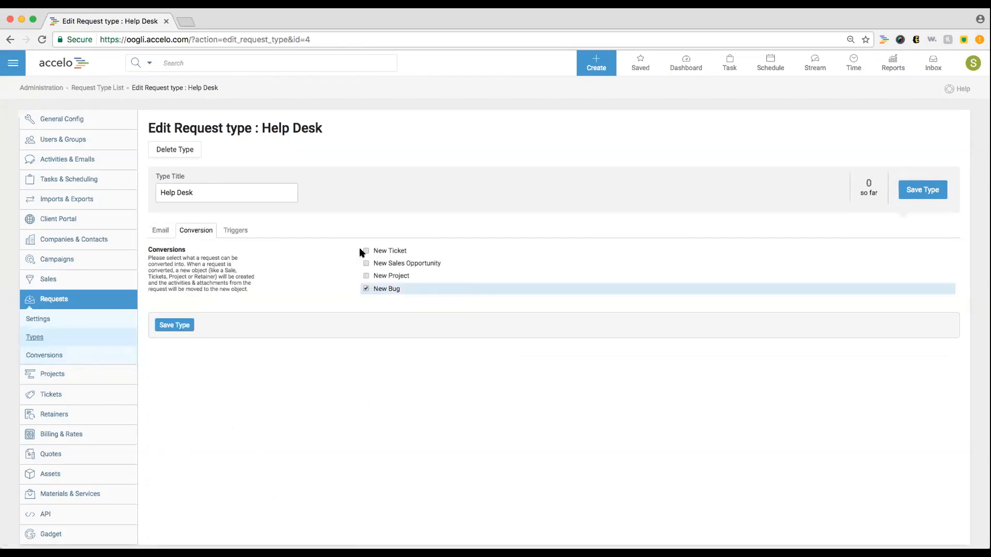
left_click(366, 263)
left_click(170, 324)
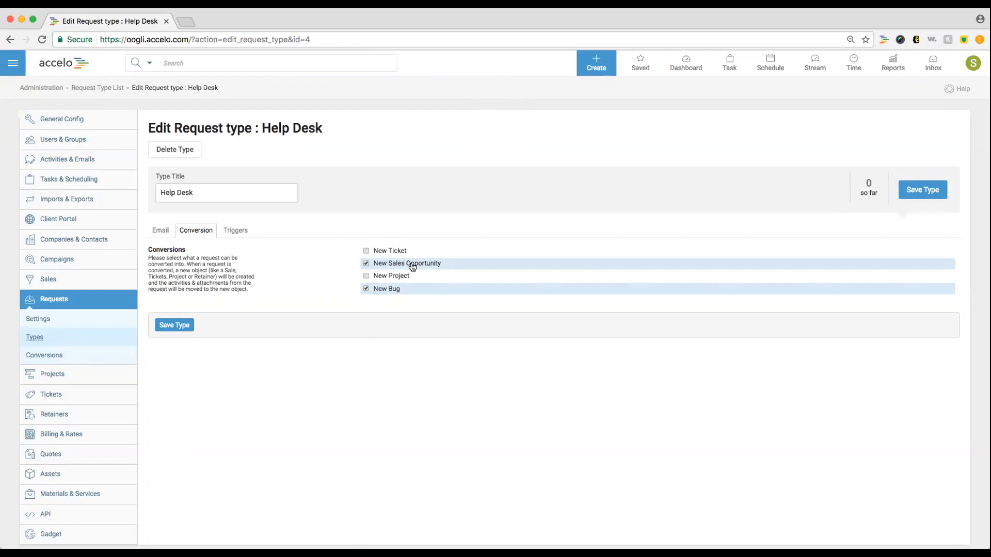
left_click(185, 330)
left_click(247, 229)
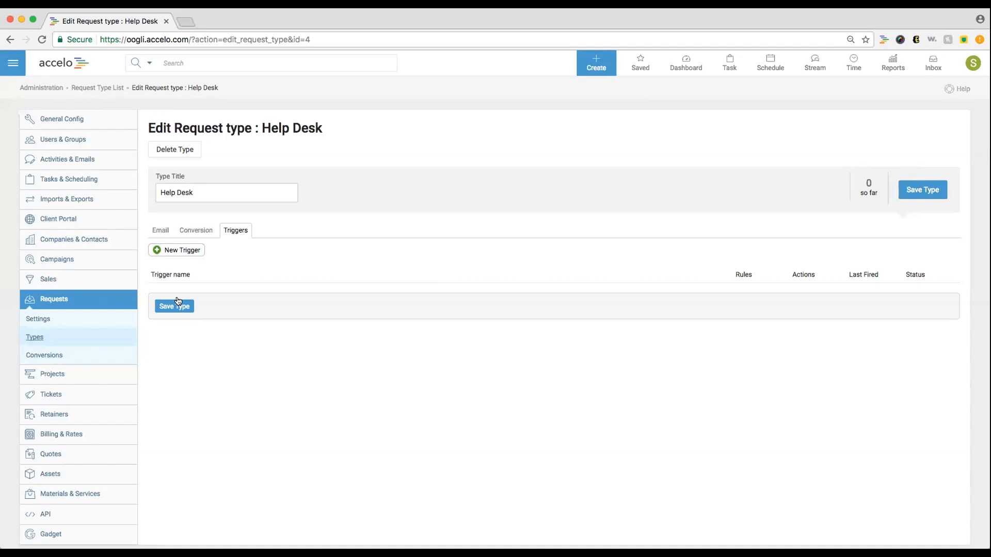
- Create and save a trigger titled Automatic Conversion, then begin adding a Convert Request action
left_click(187, 251)
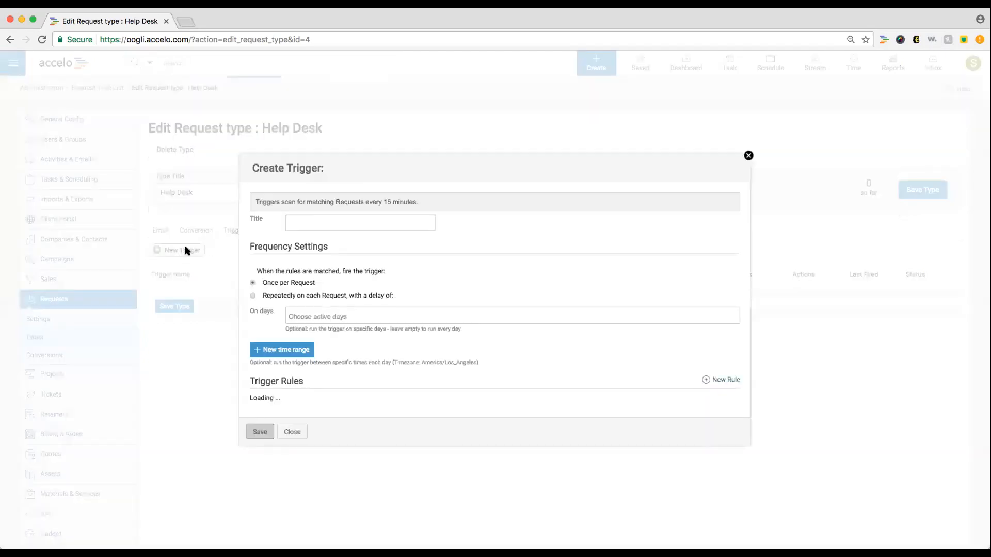
left_click(338, 204)
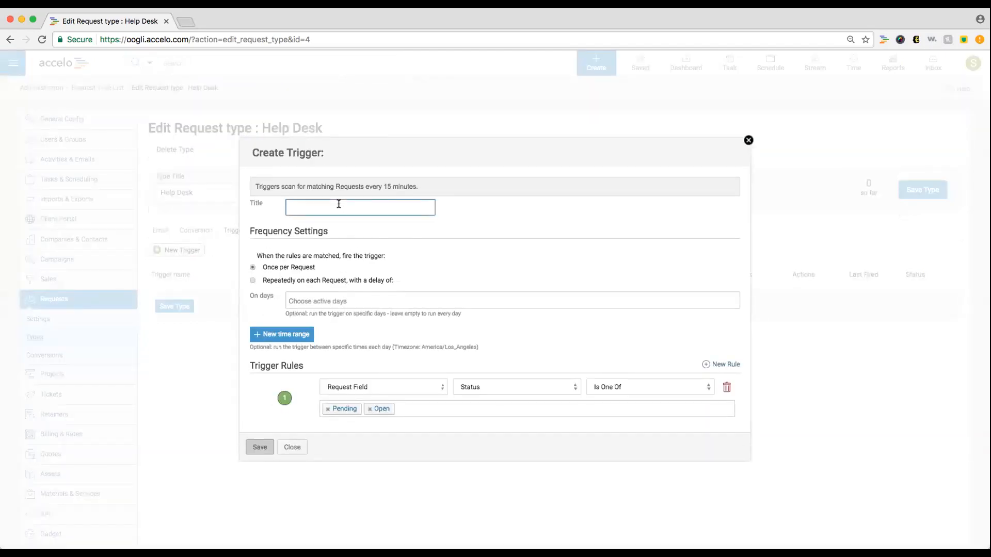
type("Automatic")
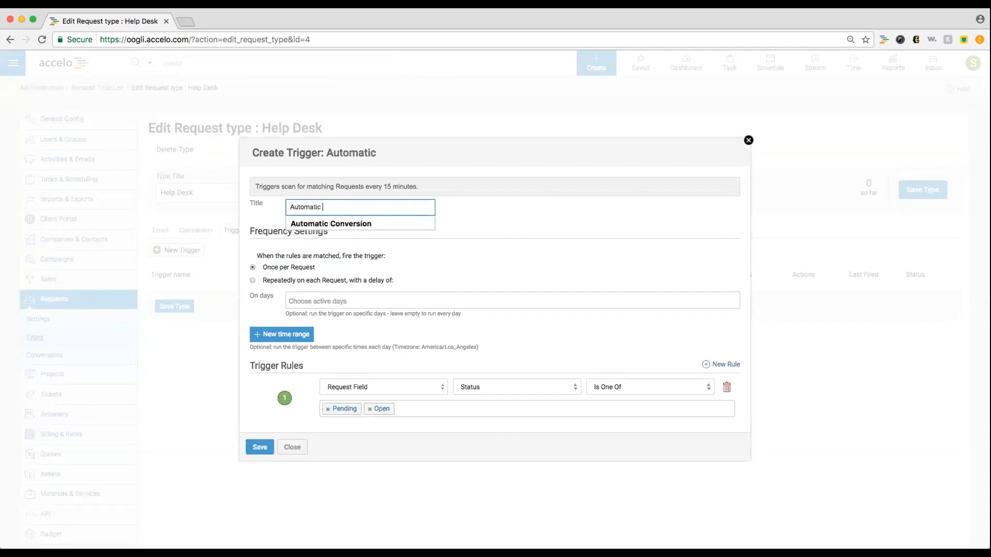
key("Down")
key("Return")
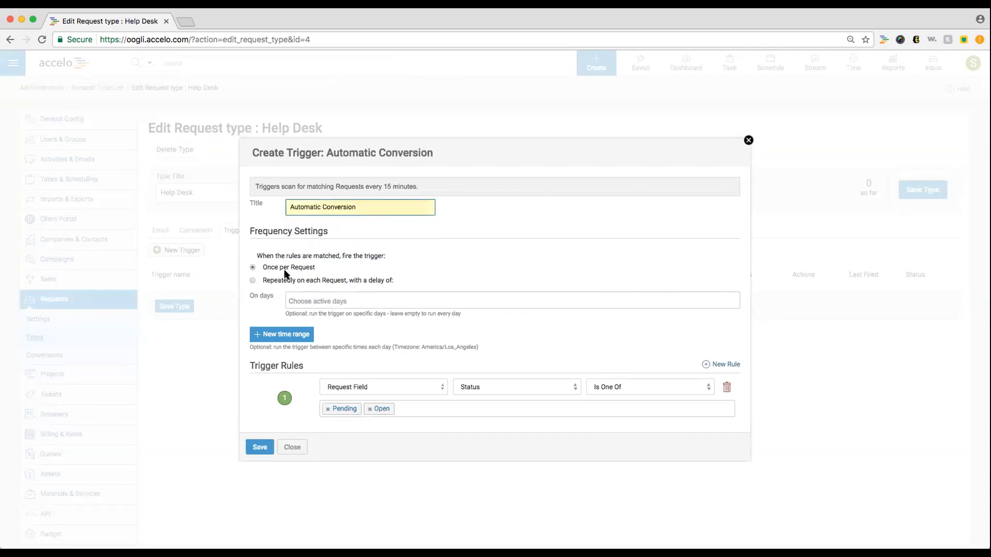
left_click(261, 449)
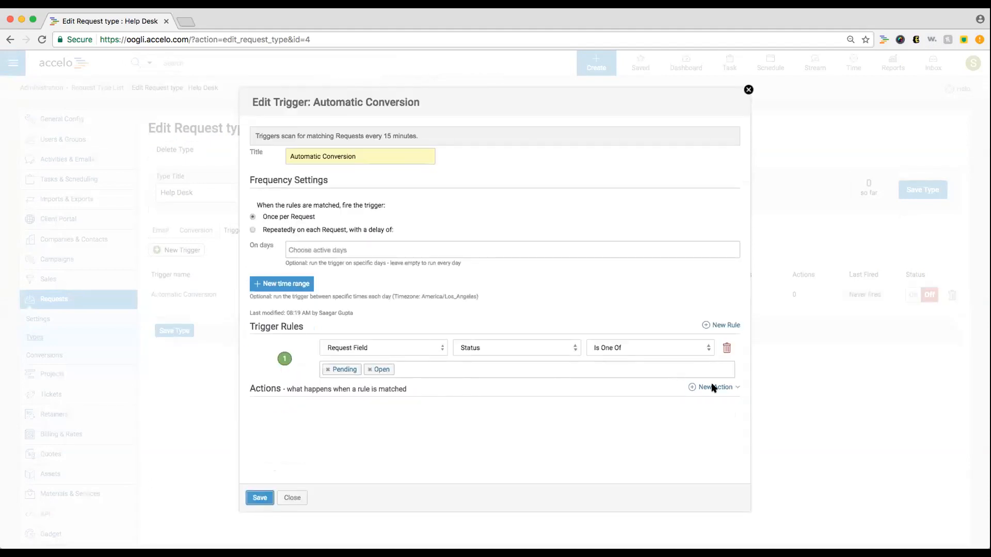
left_click(718, 388)
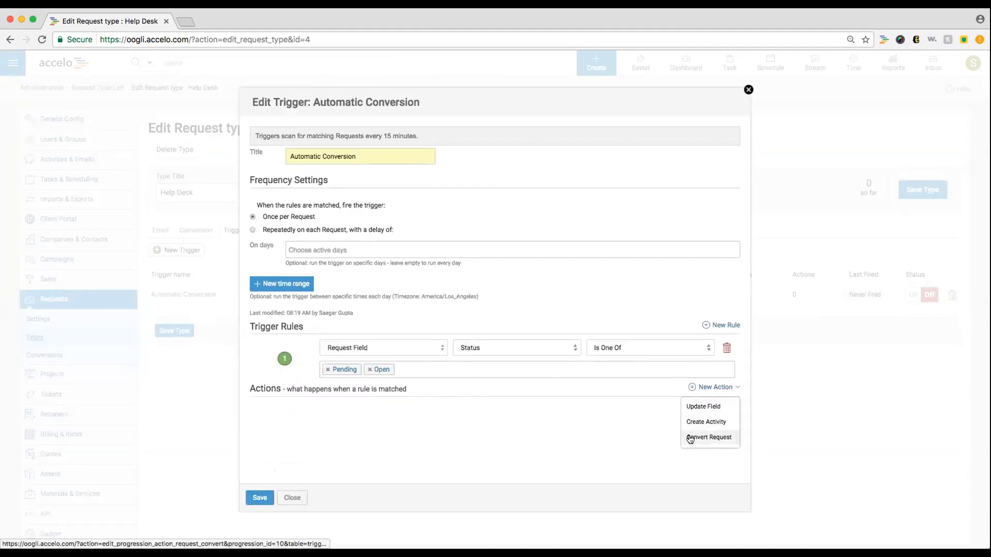
left_click(708, 438)
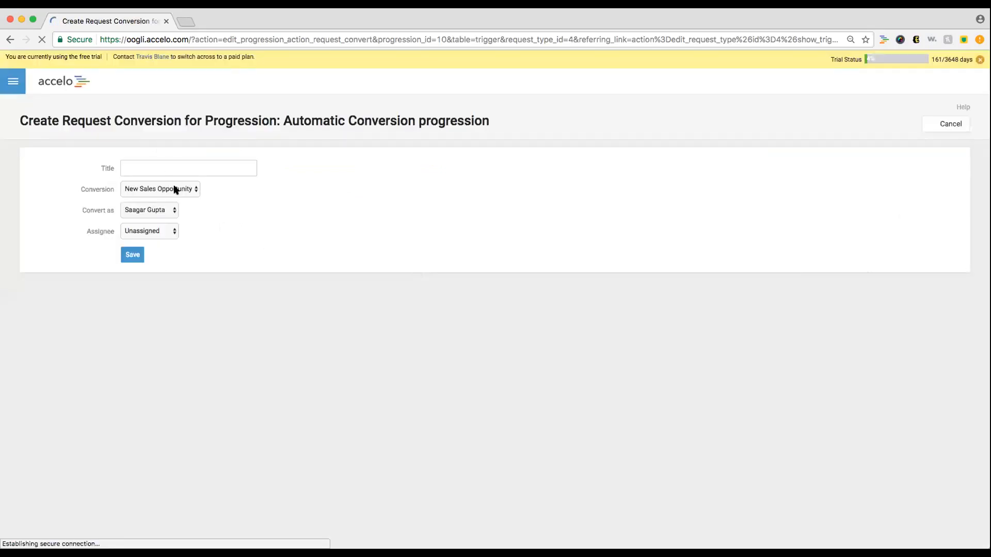
- Add and save a New Bug conversion action titled New Bug, then close the trigger editor
left_click(175, 189)
left_click(191, 173)
left_click(190, 173)
left_click(191, 180)
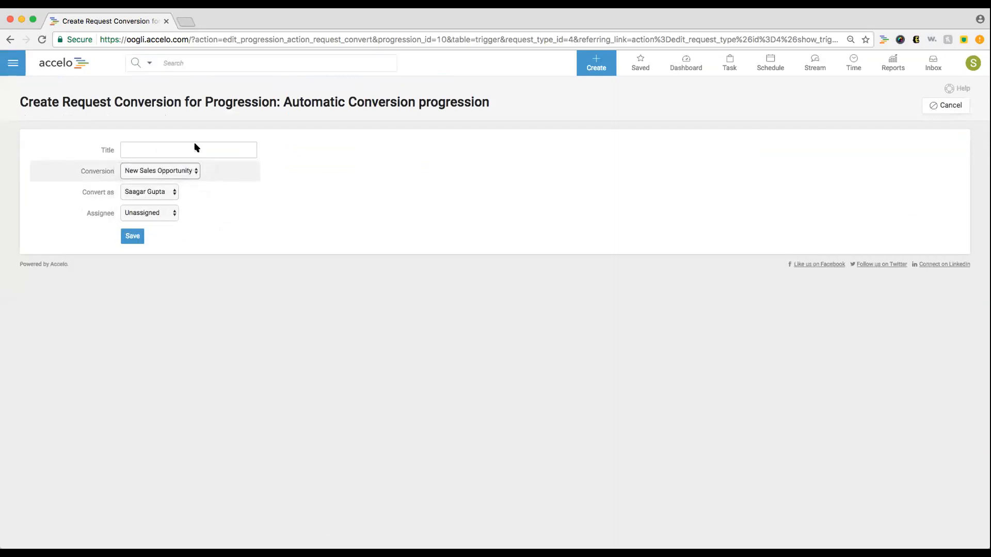
left_click(194, 149)
type("New Bug")
left_click(197, 254)
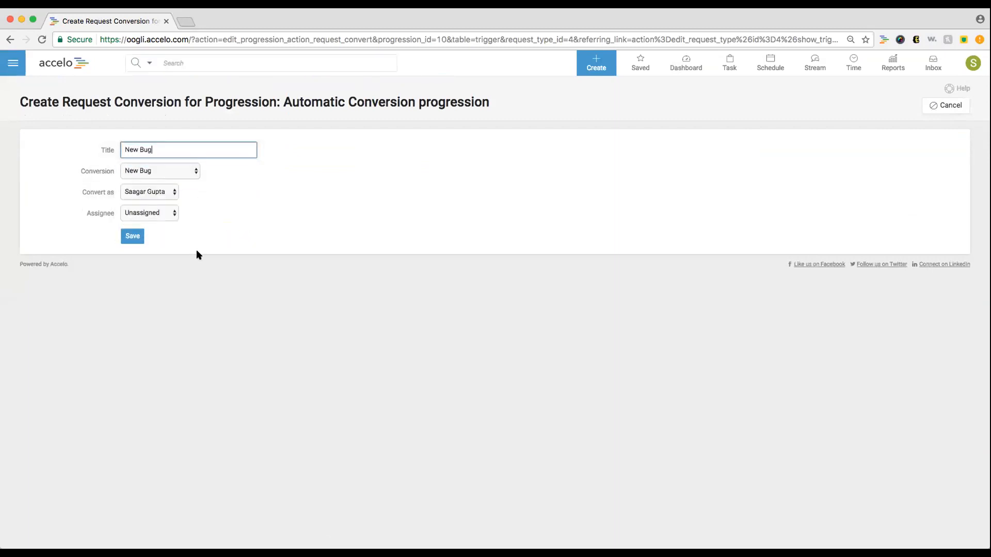
left_click(124, 240)
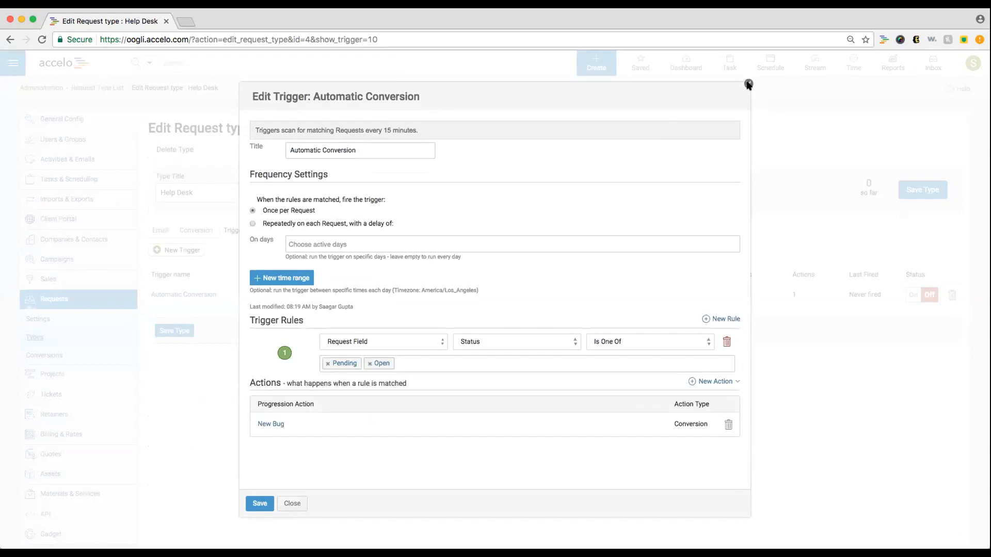
left_click(749, 84)
left_click(230, 199)
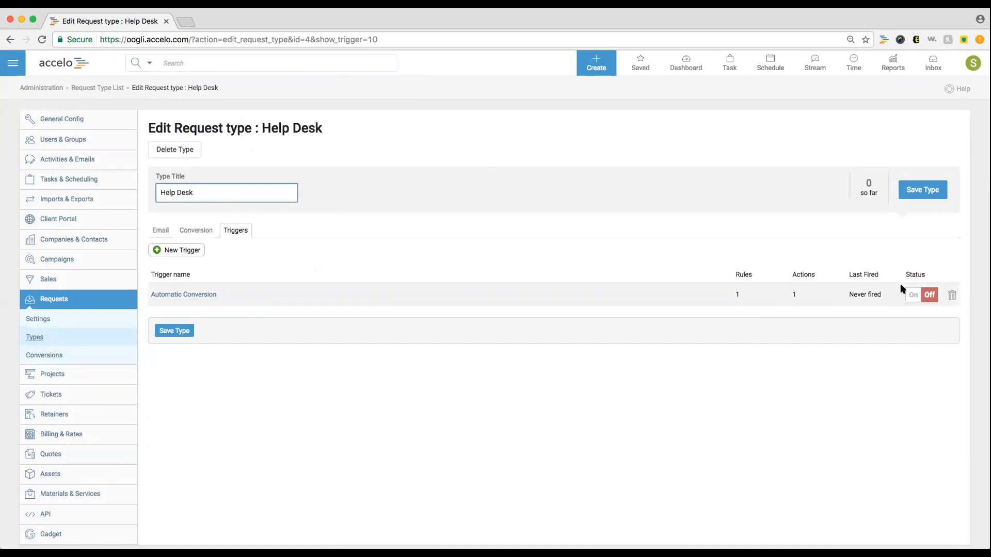
- Open the Automatic Conversion trigger and add a second rule on the request's Created field
left_click(208, 295)
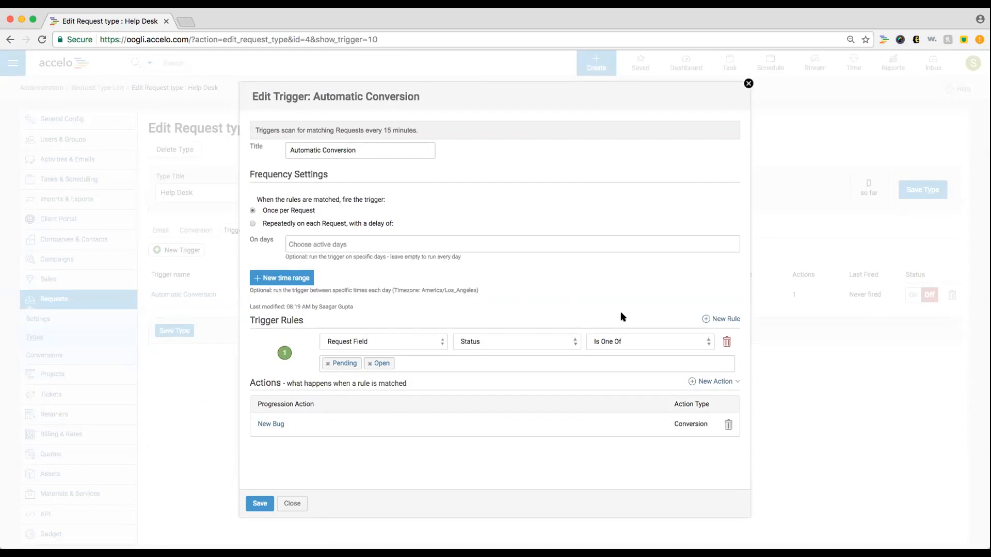
left_click(720, 319)
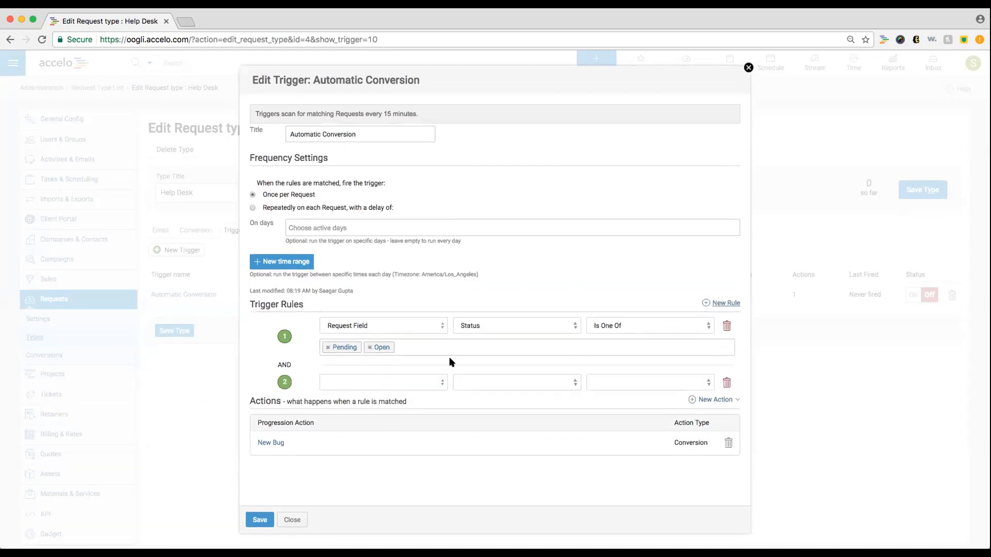
left_click(423, 384)
left_click(425, 401)
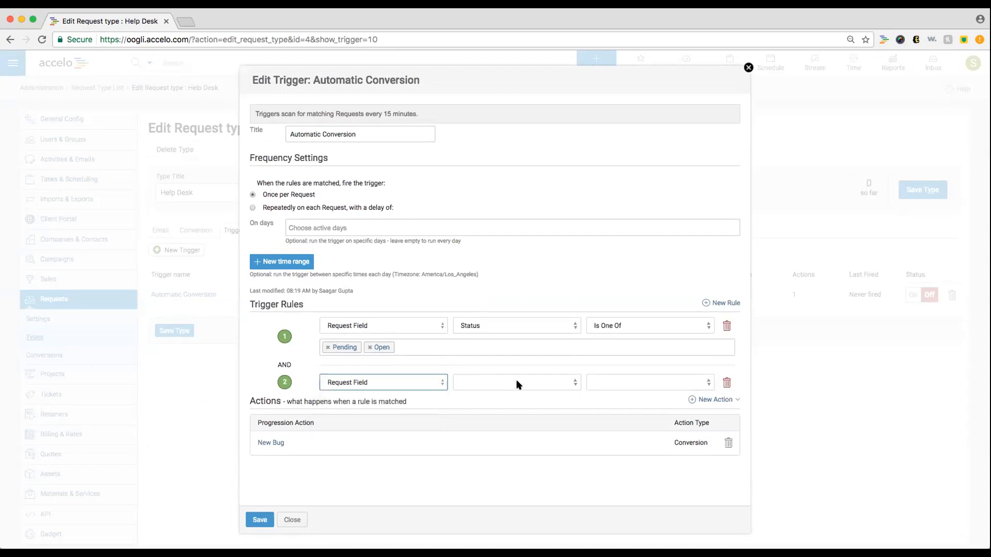
left_click(519, 383)
left_click(523, 419)
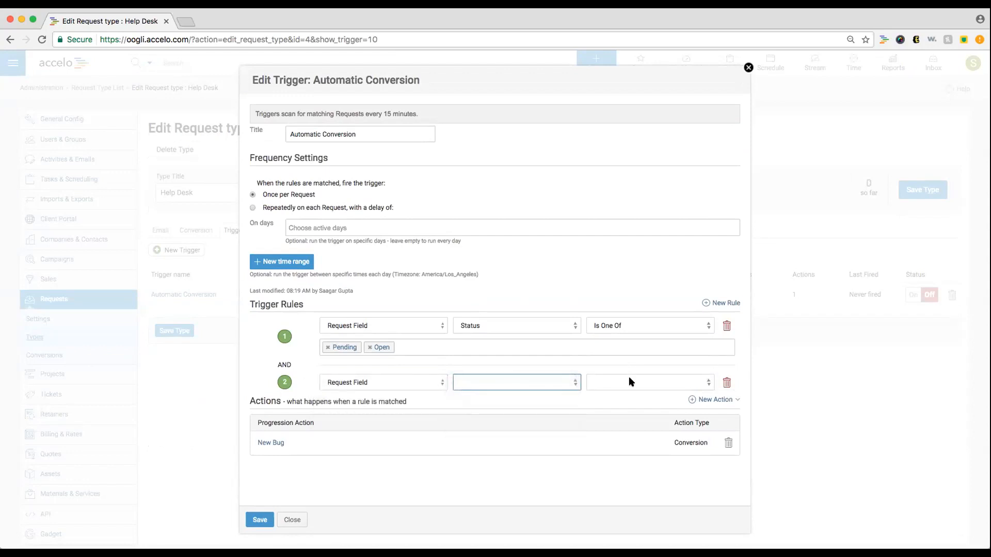
- Set the rule to After The Date 6/15/2017, discard it, and view the Email settings
left_click(630, 382)
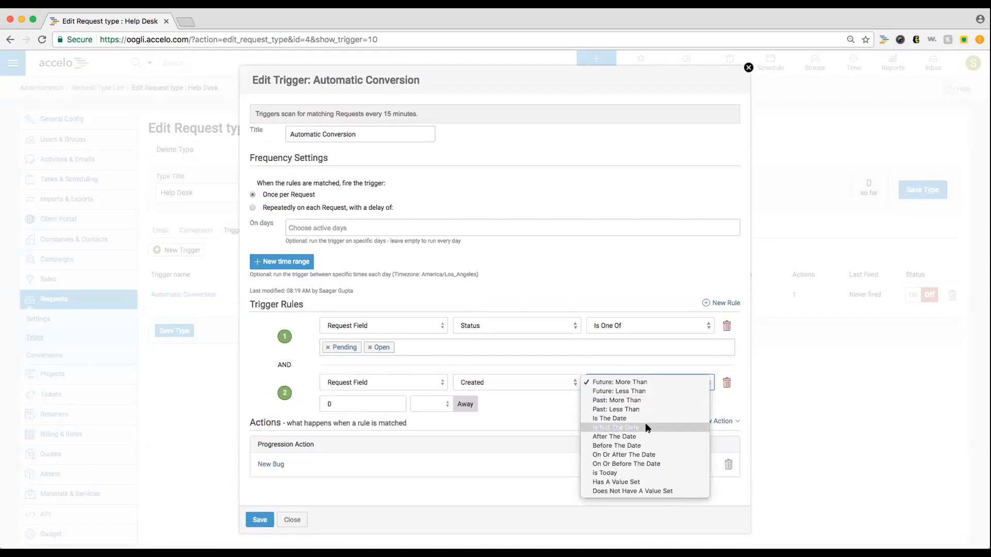
left_click(646, 437)
left_click(360, 401)
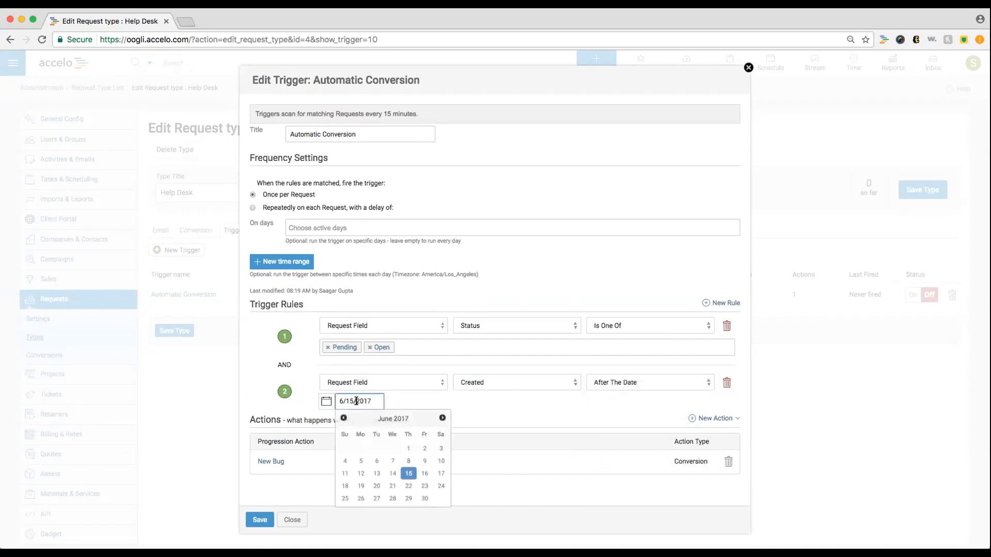
left_click(409, 473)
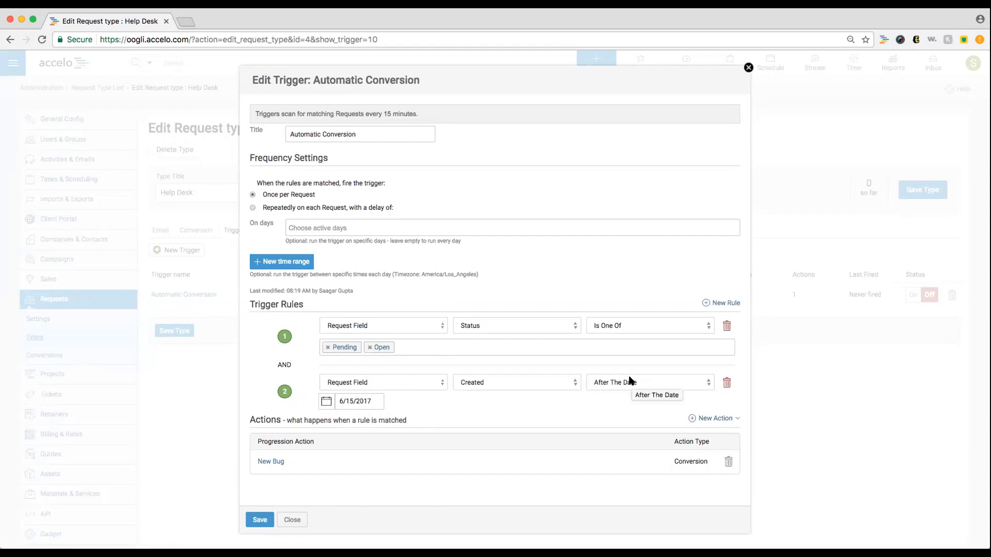
left_click(748, 67)
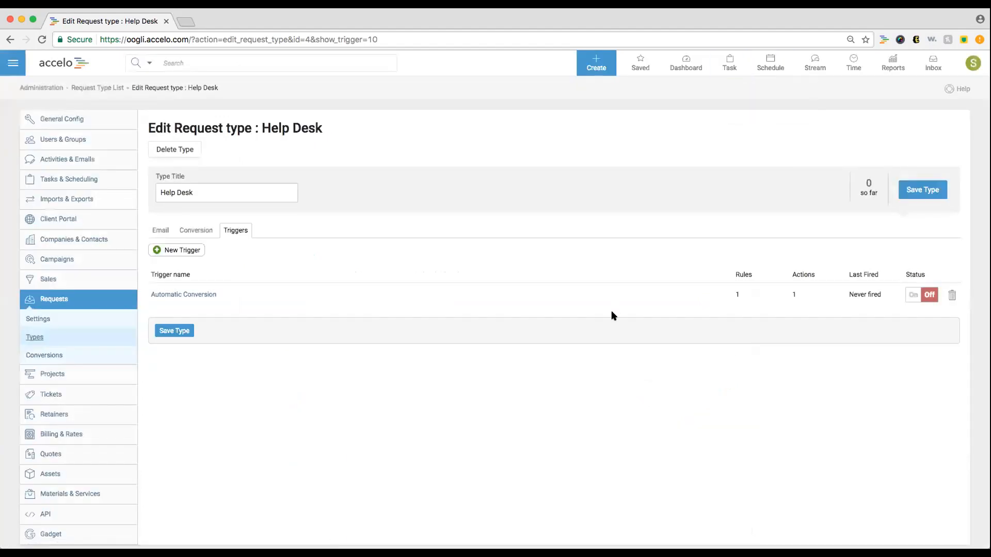
left_click(157, 234)
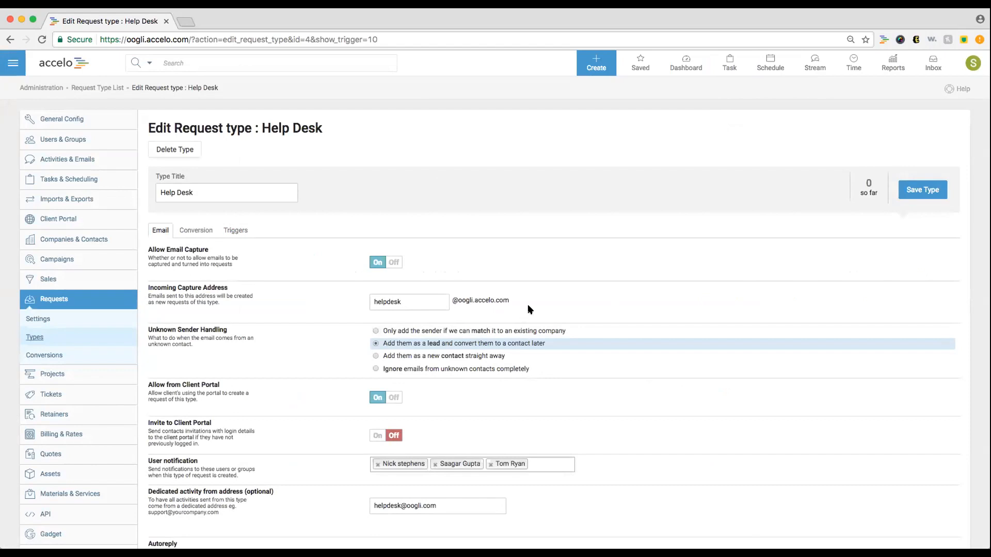
- Highlight the helpdesk capture address and open a new Chrome window to 'gm'
left_click_drag(527, 303, 392, 294)
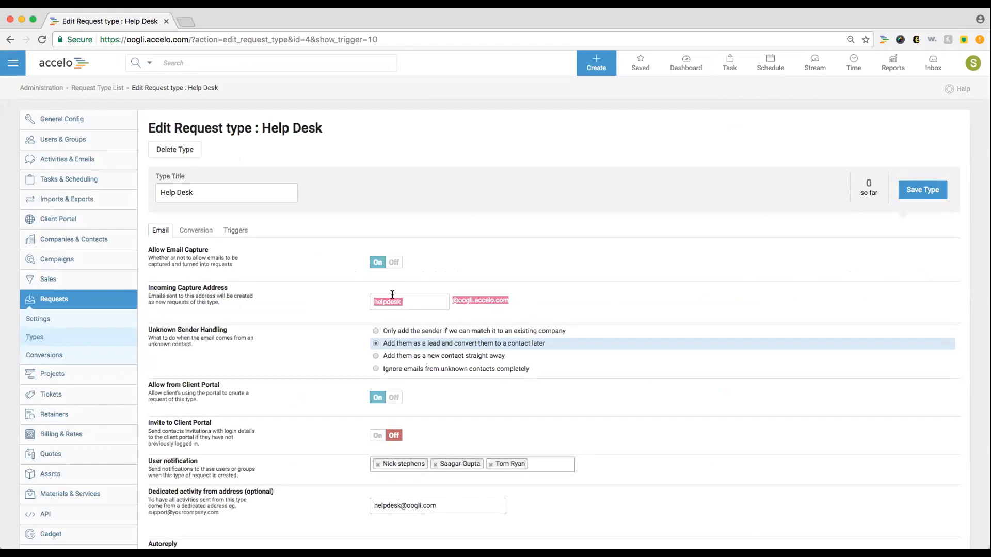
left_click(62, 2)
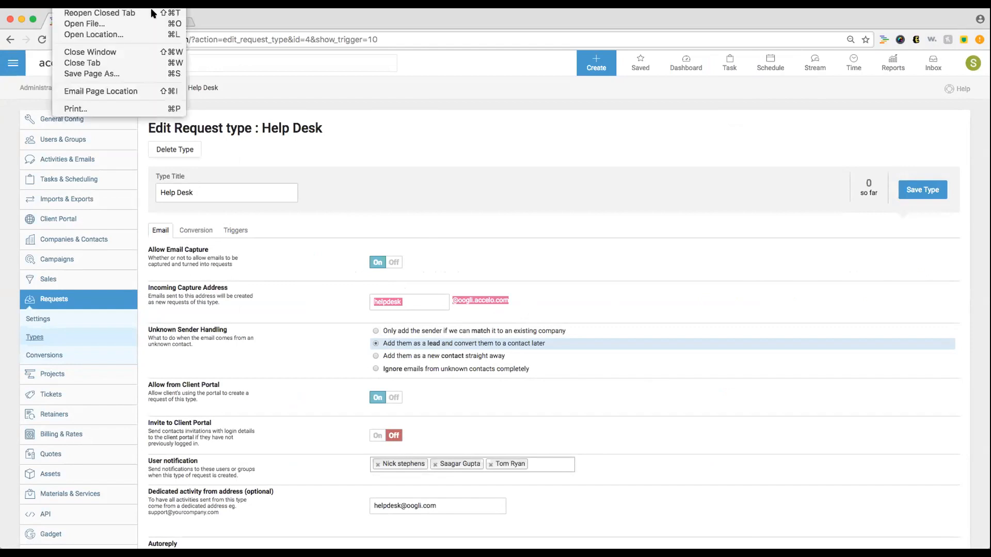
left_click(152, 9)
type("gm")
key("Return")
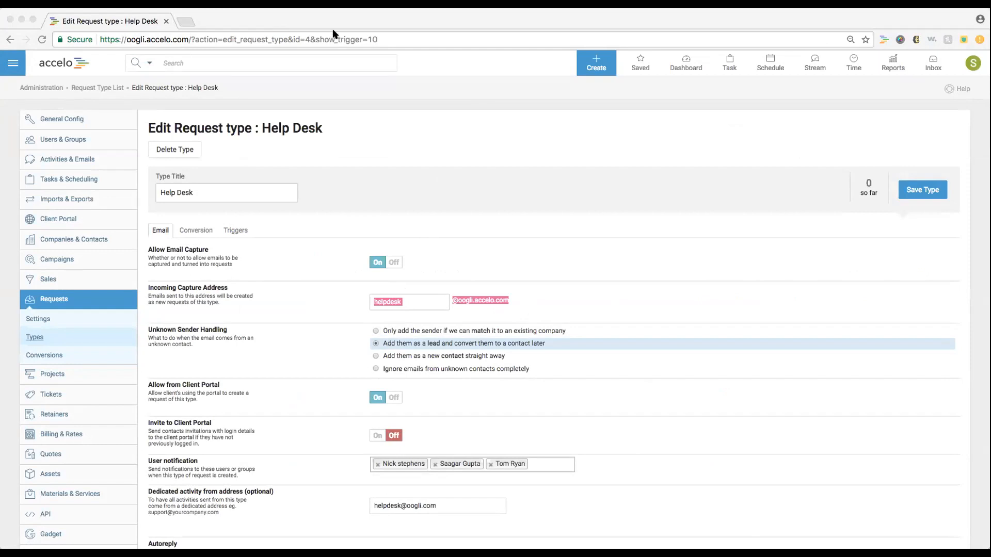
- Return to Accelo, clear the highlight, and open the main navigation menu
left_click(572, 305)
left_click(697, 340)
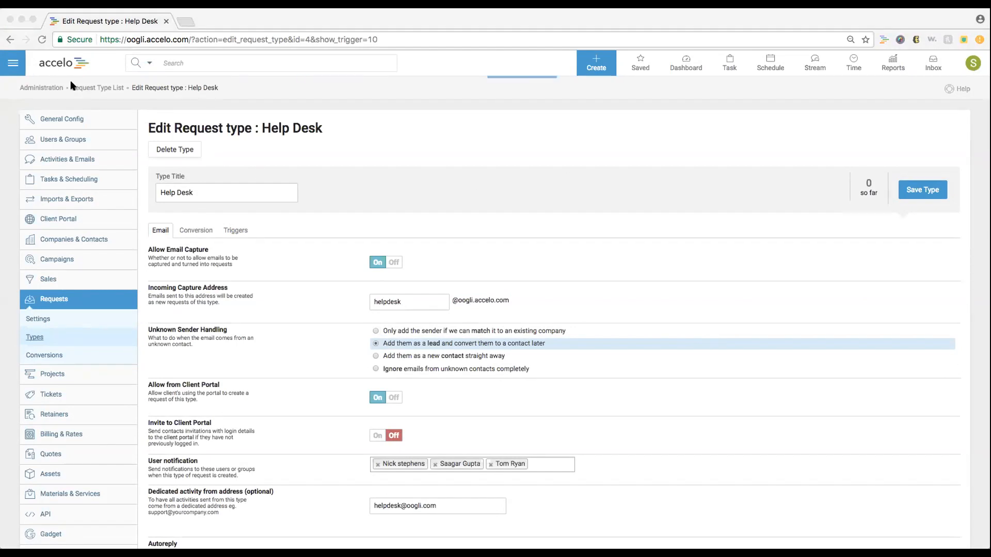
left_click(10, 71)
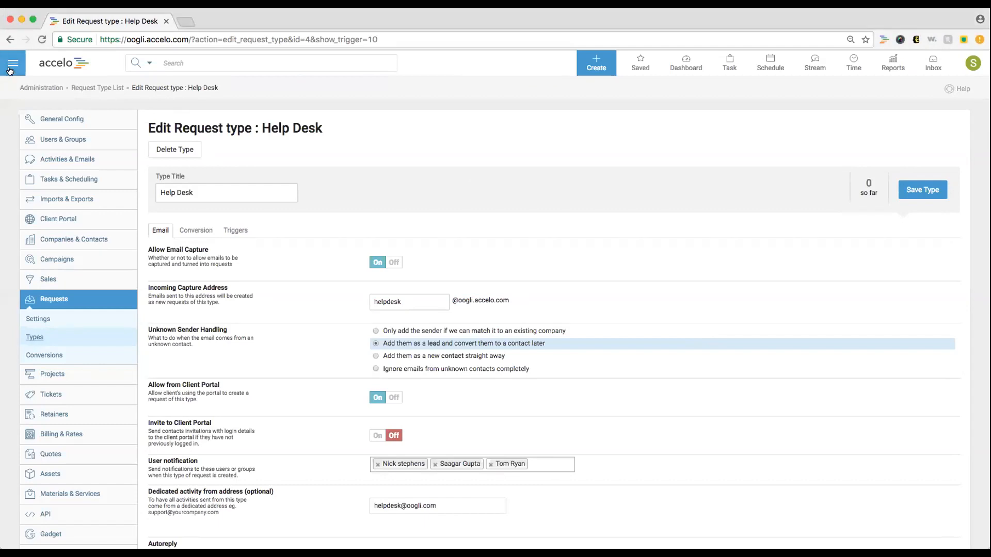
left_click(10, 71)
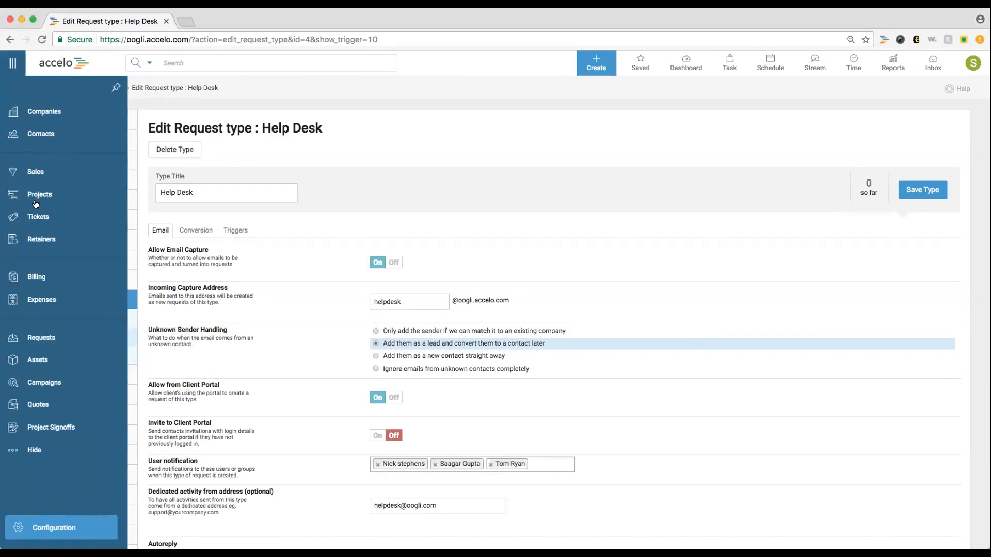
- Go to Requests, review the Type filter and Create menu, then reload the list
left_click(50, 338)
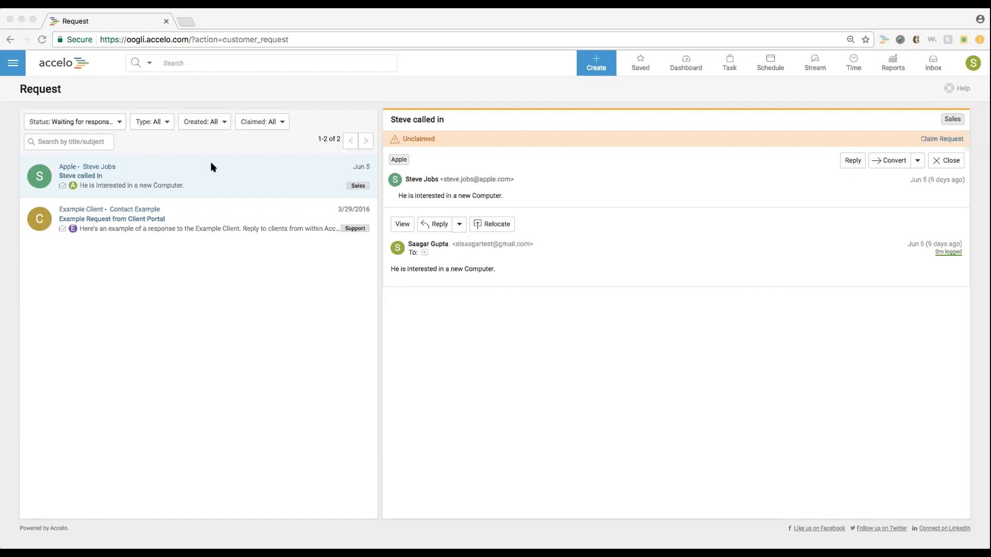
left_click(157, 123)
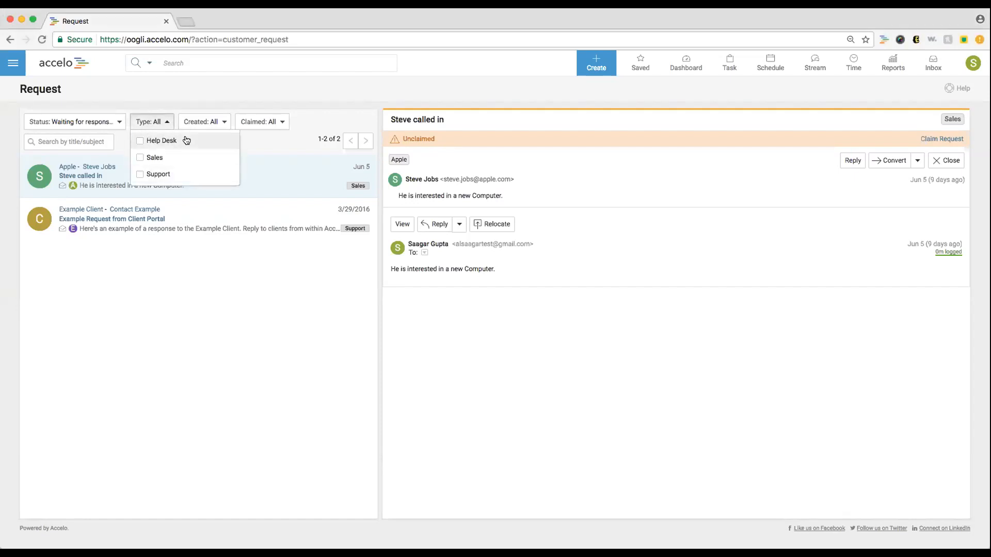
left_click(232, 83)
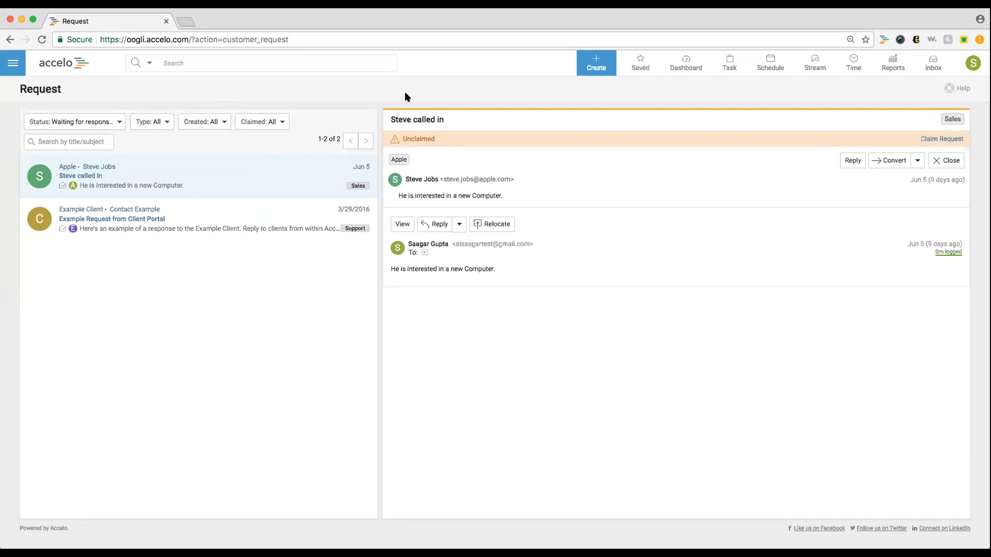
left_click(573, 64)
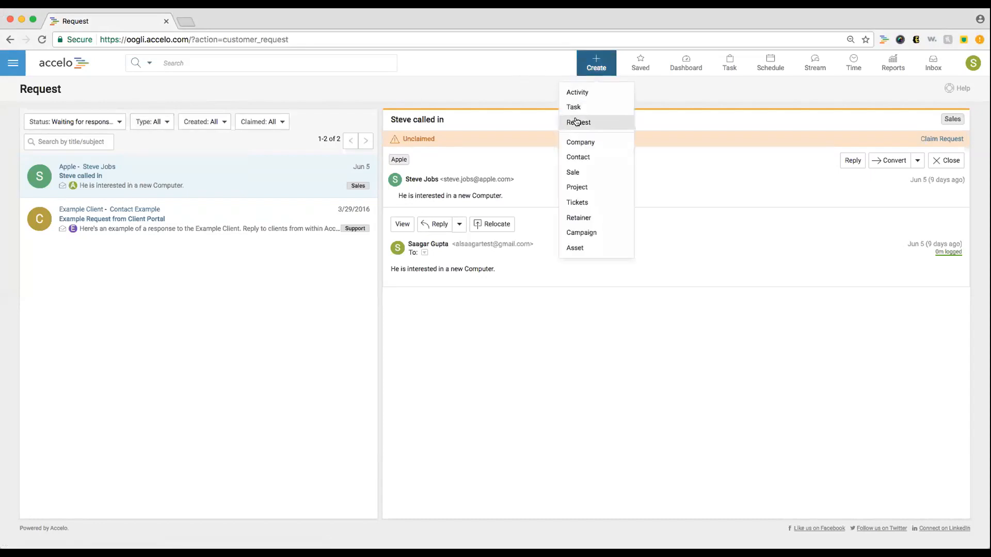
left_click(577, 122)
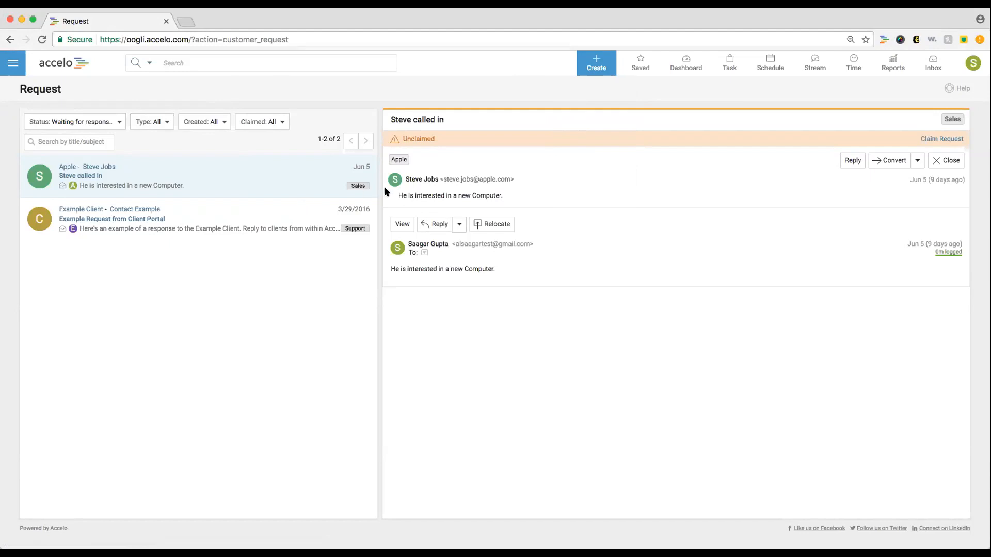
left_click(157, 122)
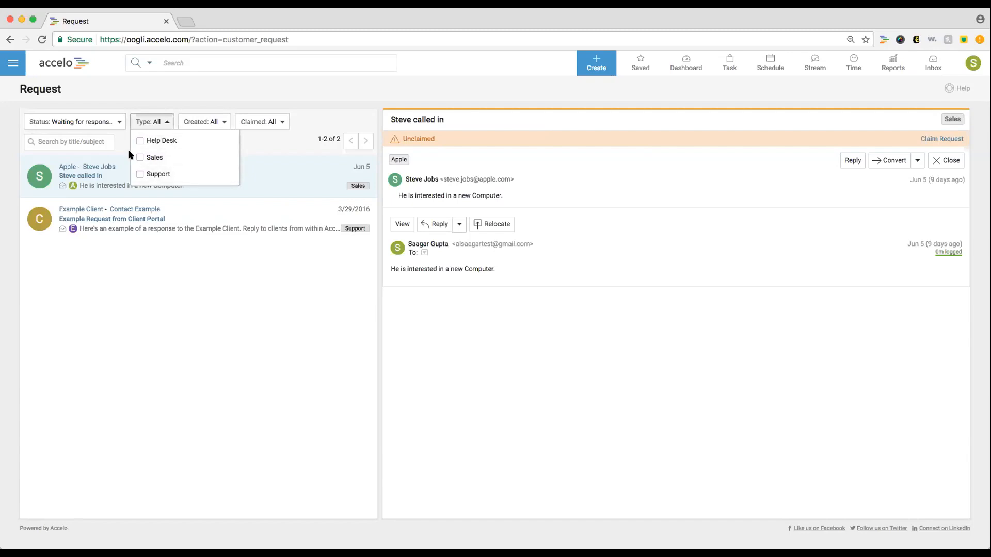
left_click(44, 40)
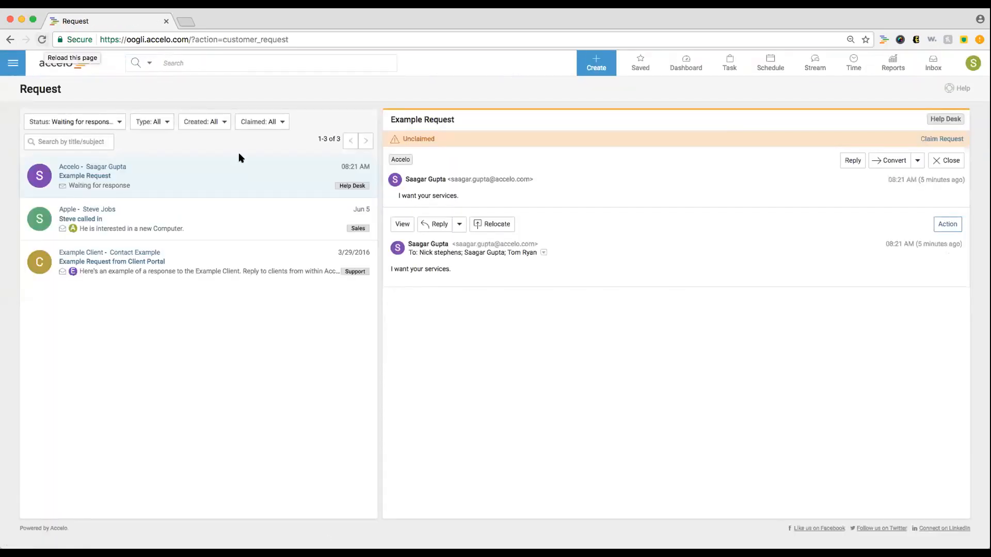
- Claim the Help Desk Example Request for yourself from the Unclaimed bar
left_click_drag(447, 181, 552, 176)
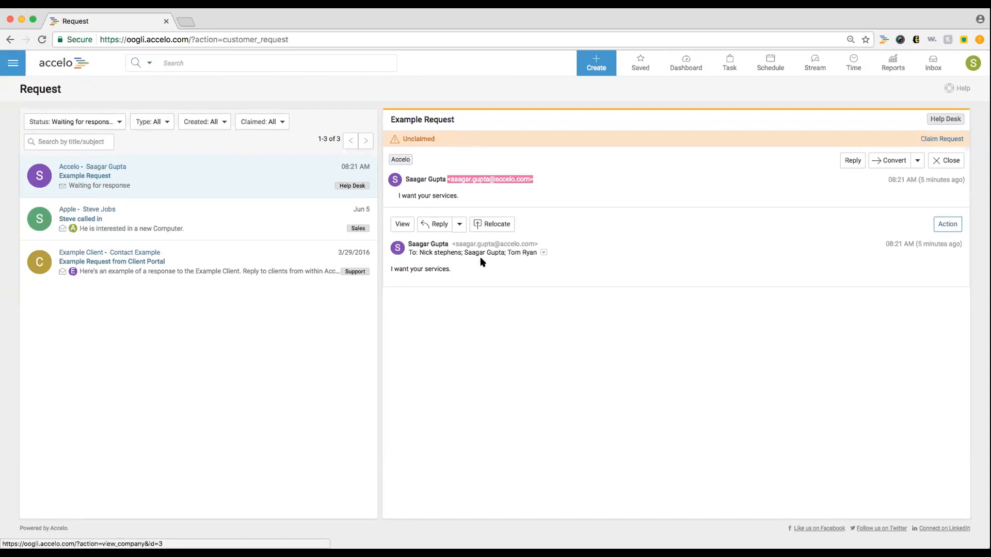
left_click(973, 63)
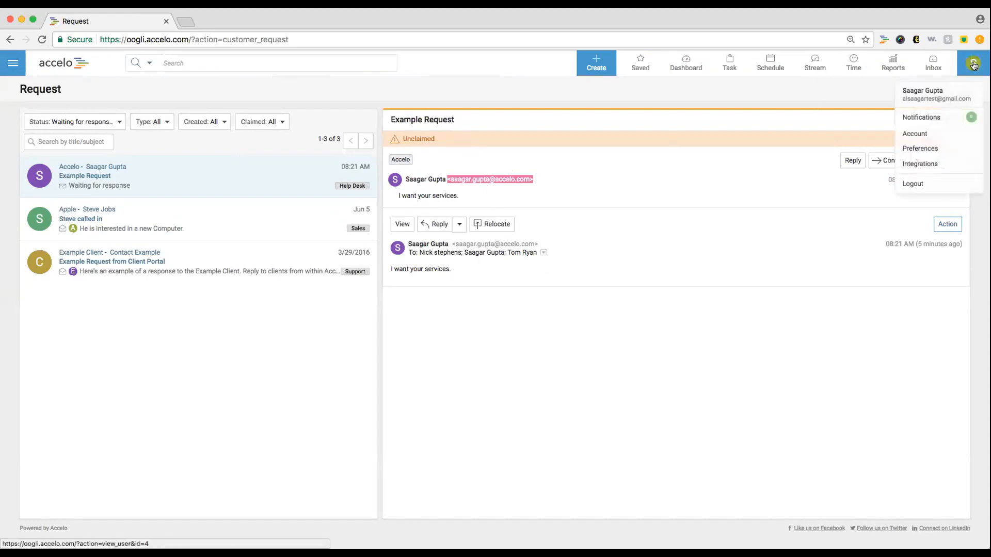
left_click(718, 187)
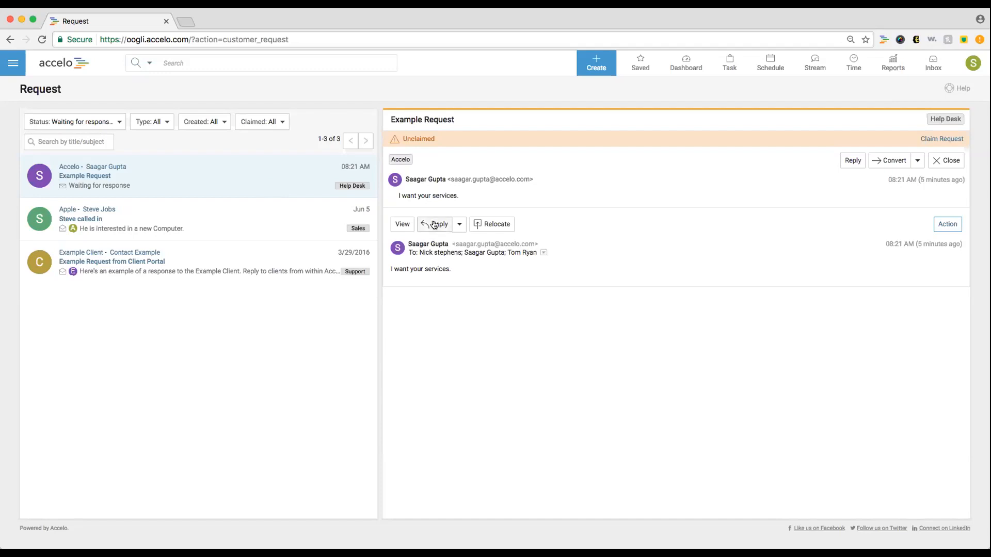
left_click(921, 138)
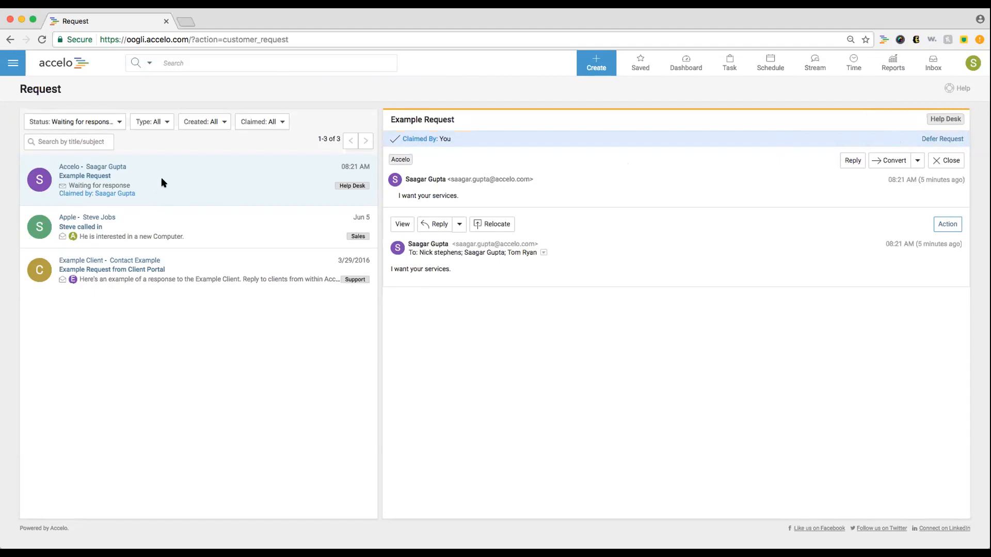
- Reply greeting the requester by name: 'Let me know what you are looking for!', signed SG
left_click(436, 225)
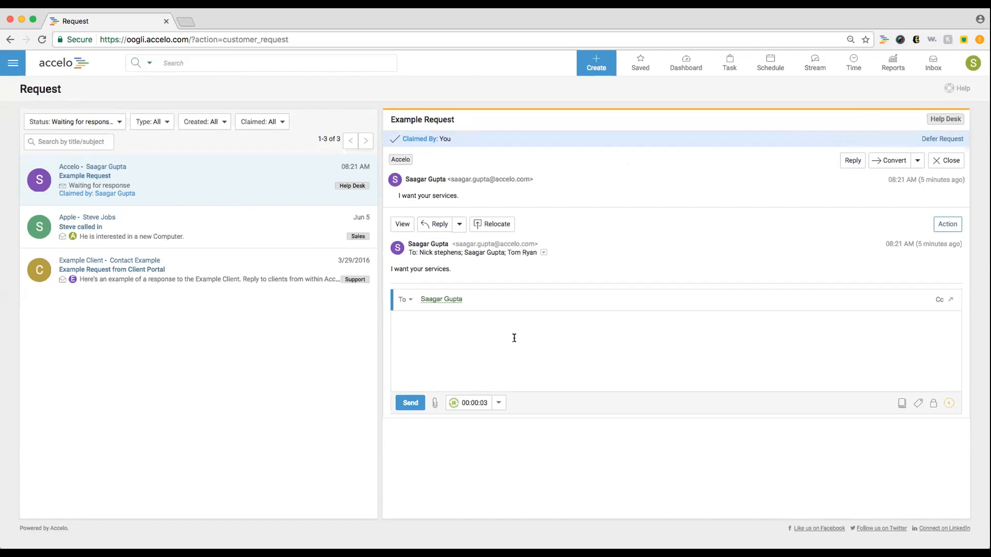
type("Hi Saagar,")
key("Return")
type("Let me know what you are looking")
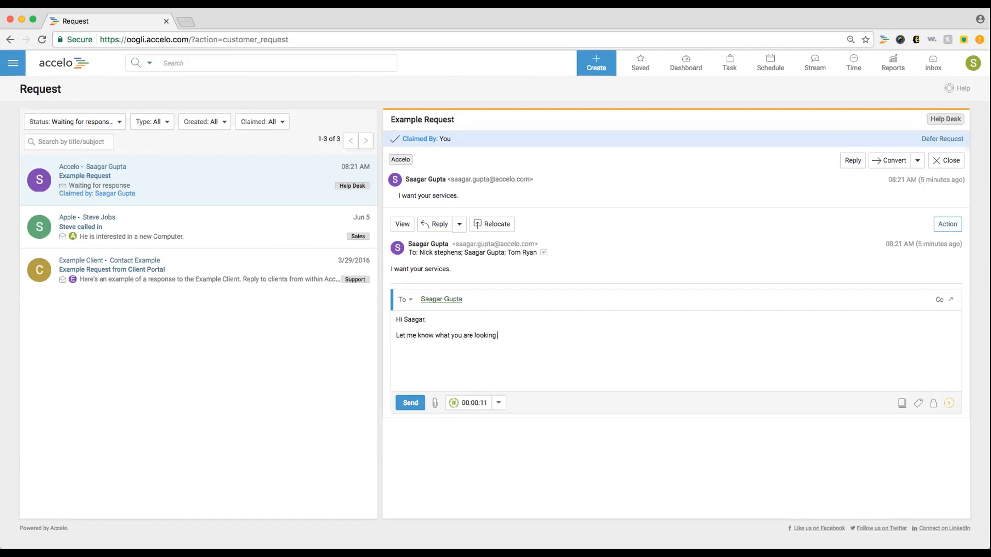
type(" for!  SG")
- Preview relocating to the Accelo Subscription sale, cancel it, and show the Convert options
left_click(487, 227)
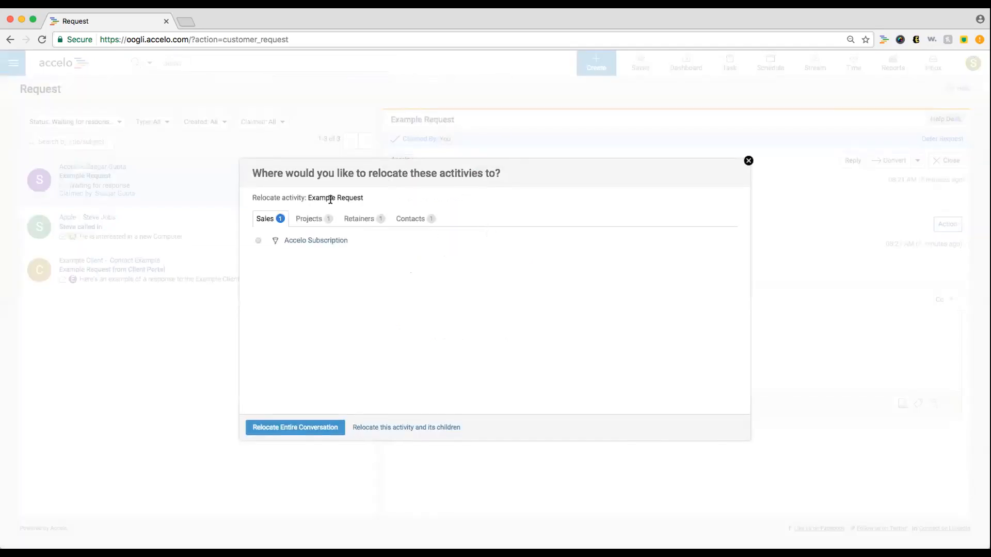
left_click(257, 240)
left_click(749, 162)
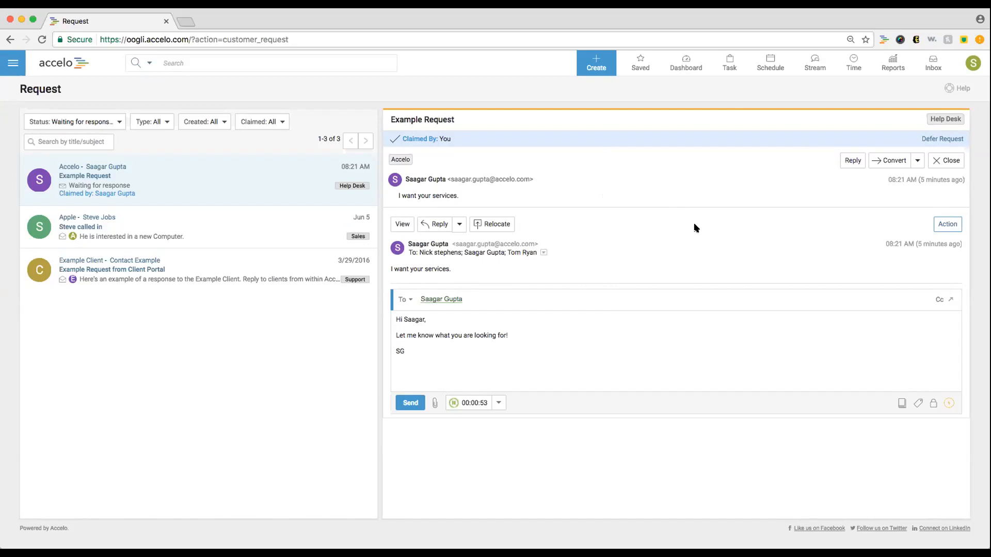
left_click(918, 162)
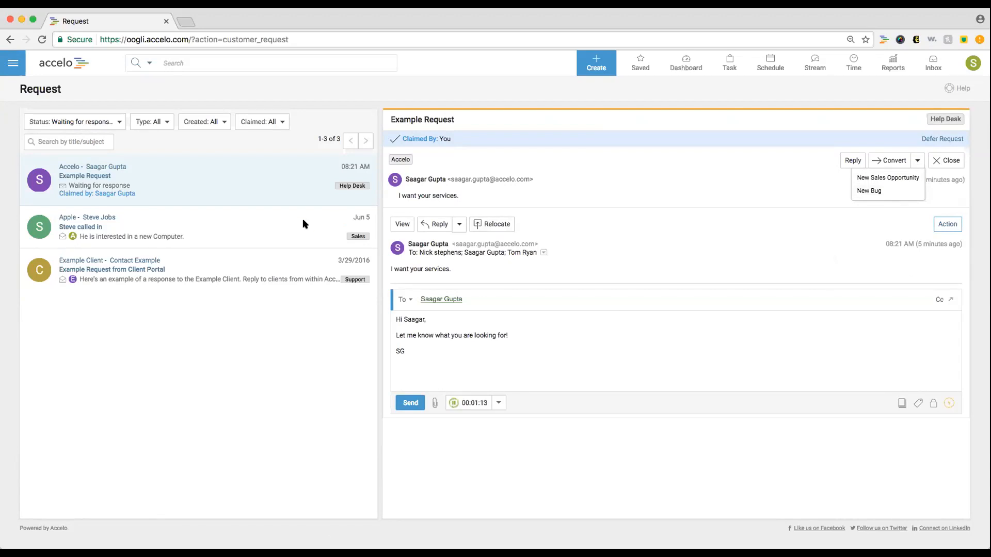
- Start a new Sales-type request and select the Accelo contact
left_click(597, 65)
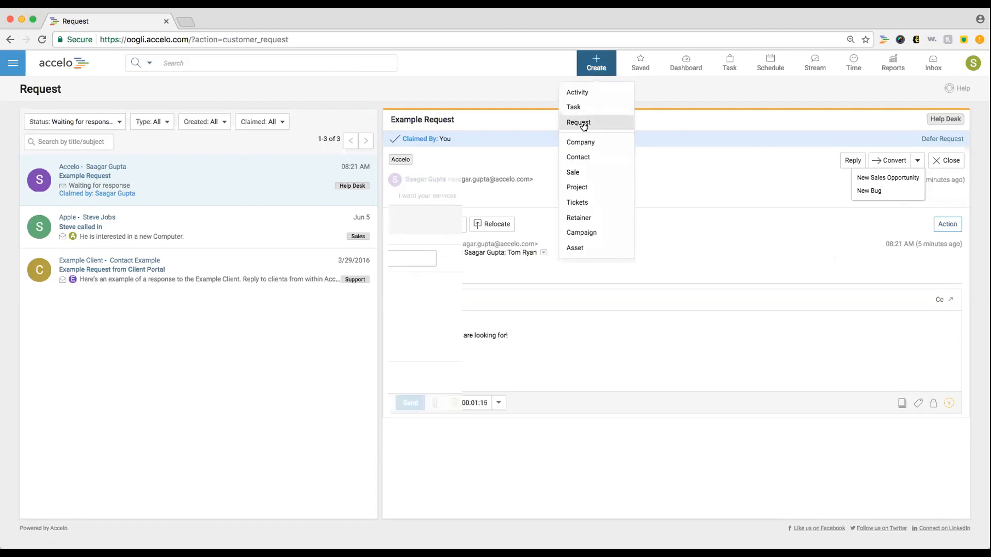
left_click(584, 126)
left_click(662, 259)
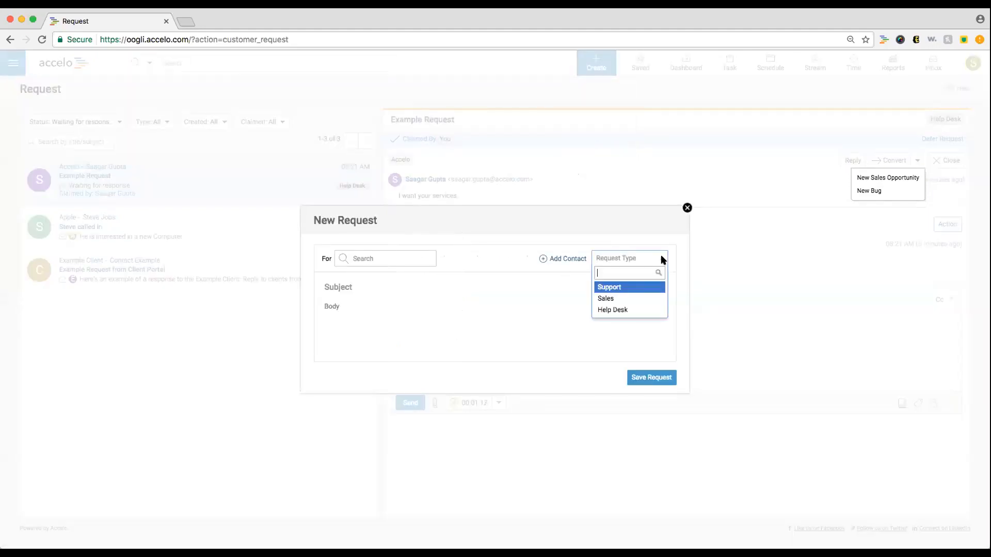
left_click(644, 298)
left_click(386, 260)
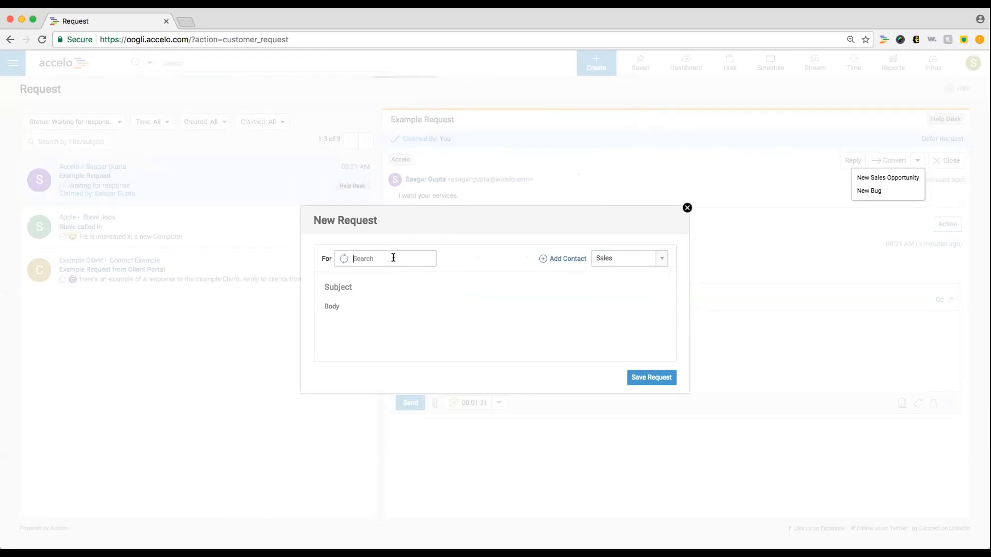
type("saagar")
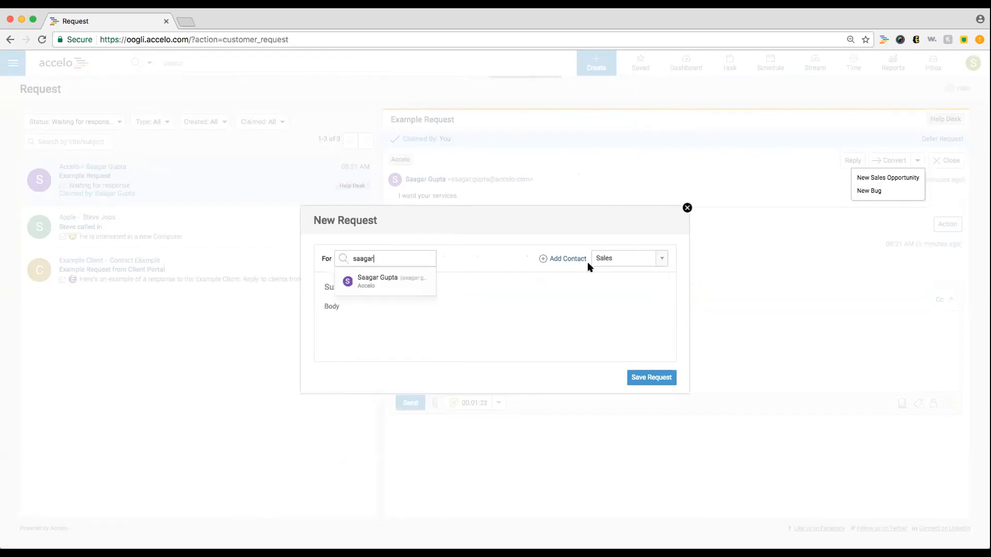
left_click(418, 285)
- Enter a subject saying the contact called in from Accelo, body 'He is looking for a new Website', and save
left_click(451, 279)
type("Saagar called ")
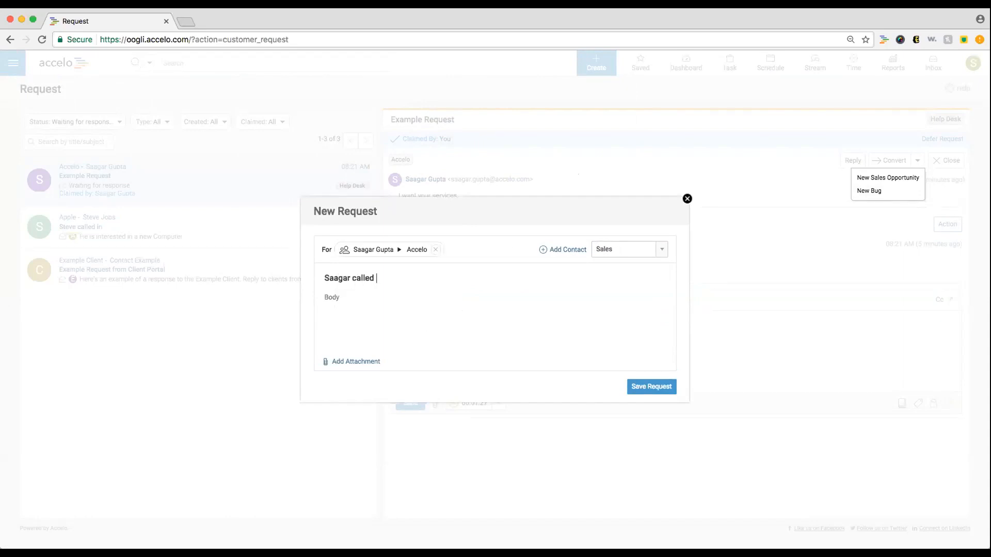
type("in from Accelo")
key("Tab")
type("He is looking for a new")
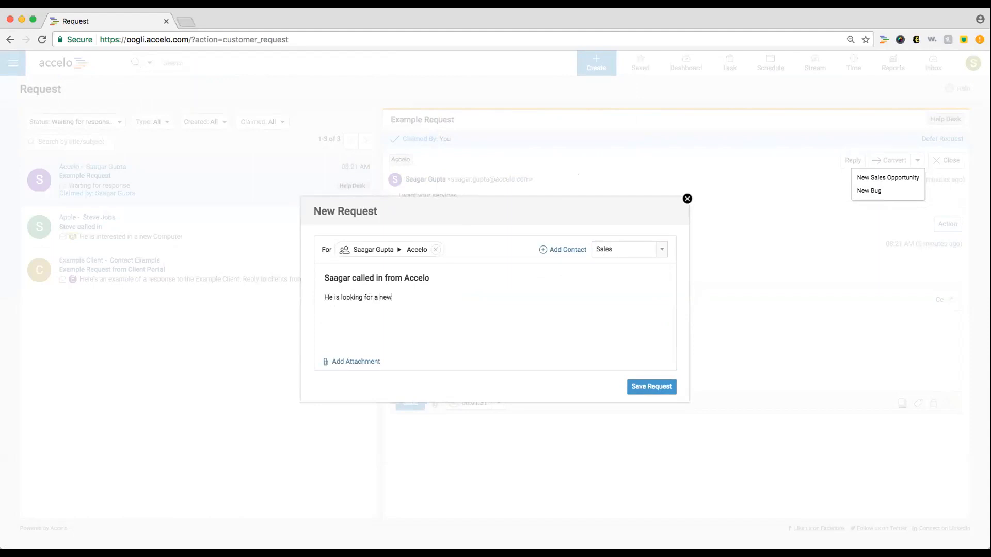
type(" Website.")
left_click(651, 388)
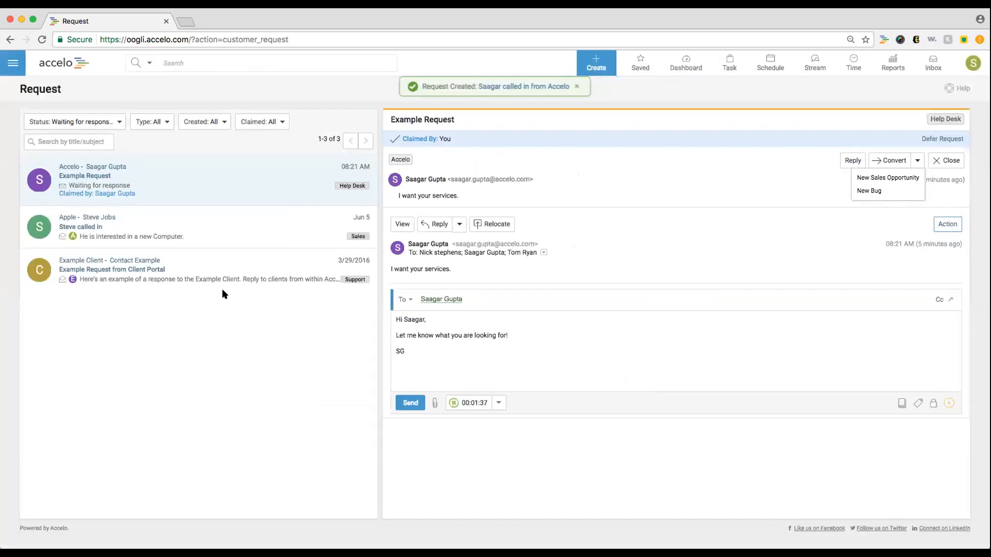
- Reload the request list and reopen the Example Request
left_click(43, 40)
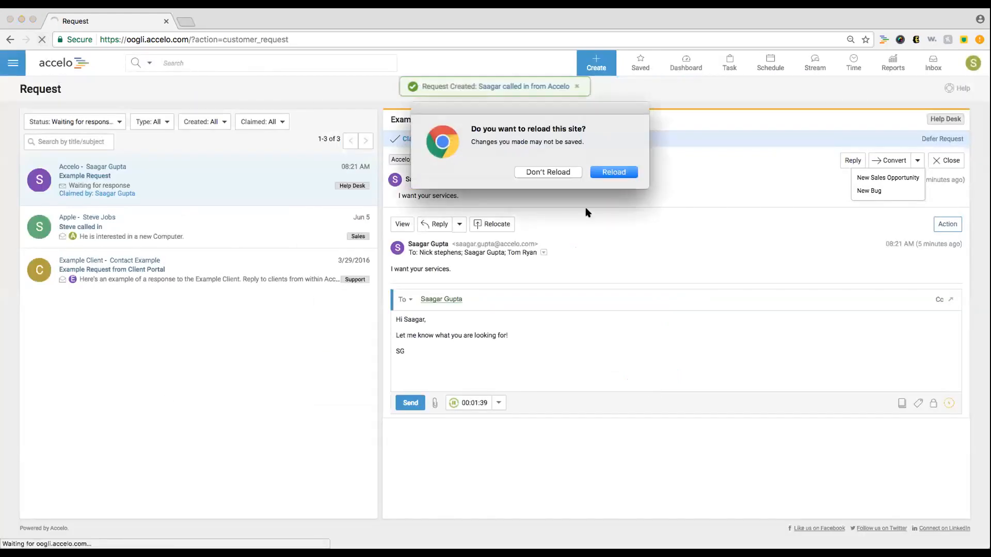
left_click(613, 172)
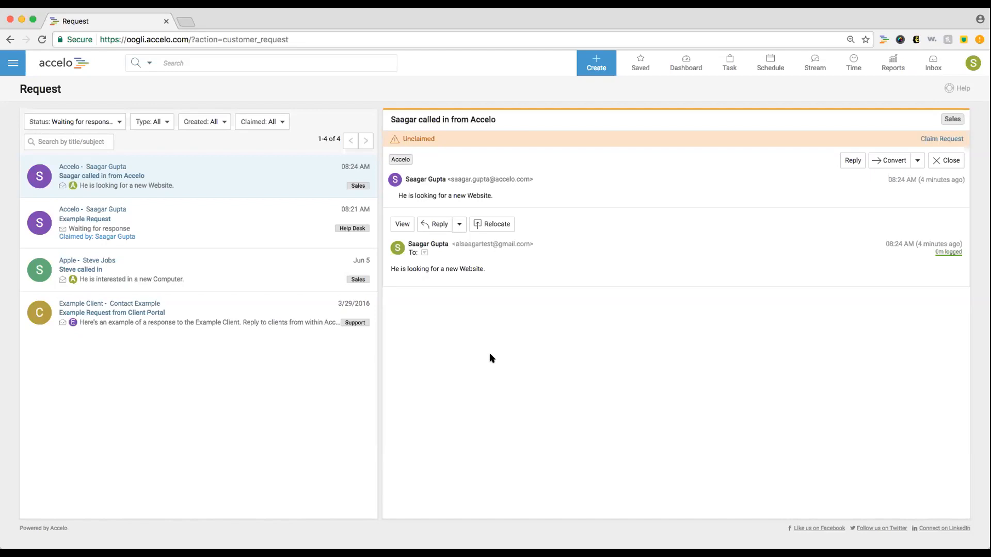
left_click(261, 205)
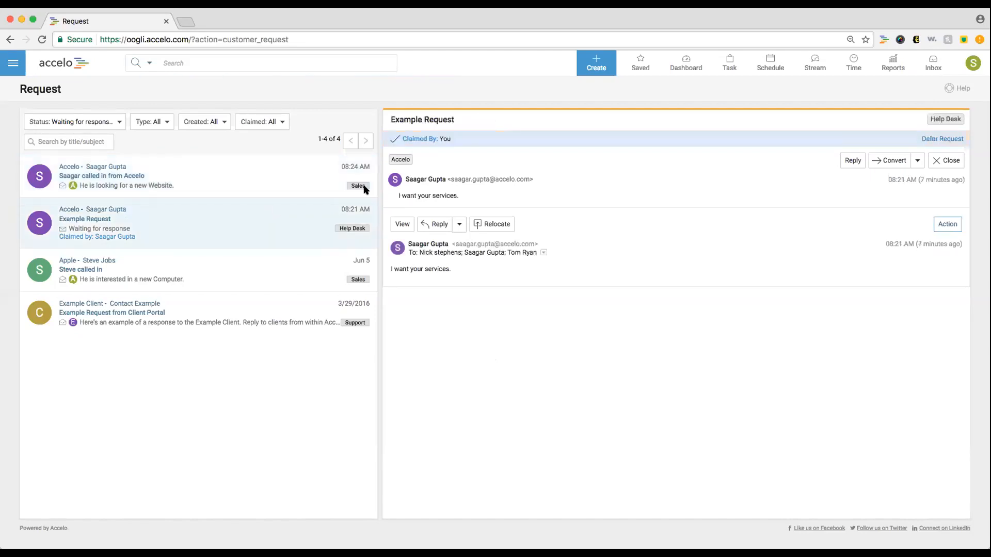
- Convert the Example Request into a New Bug ticket, then view the Sales inbox
left_click(918, 161)
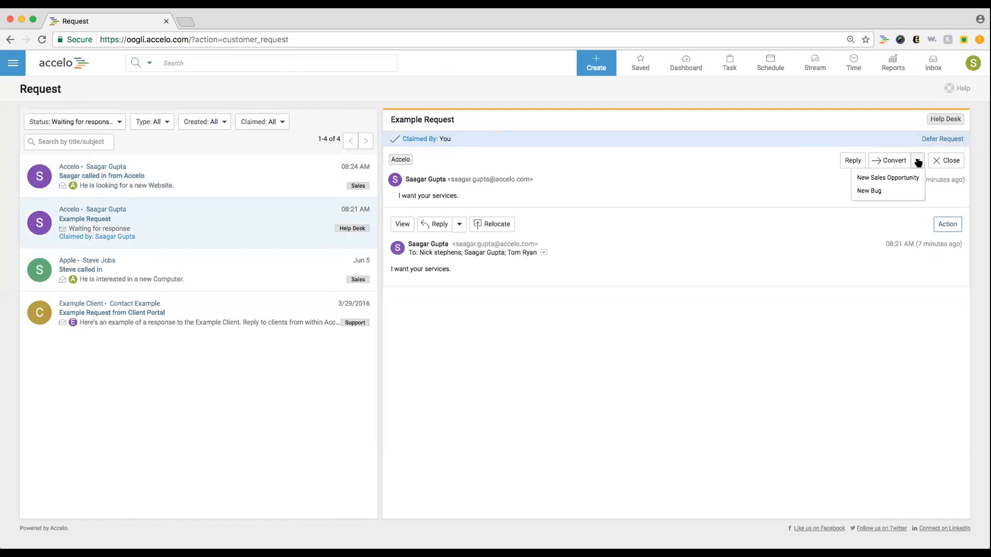
left_click(910, 191)
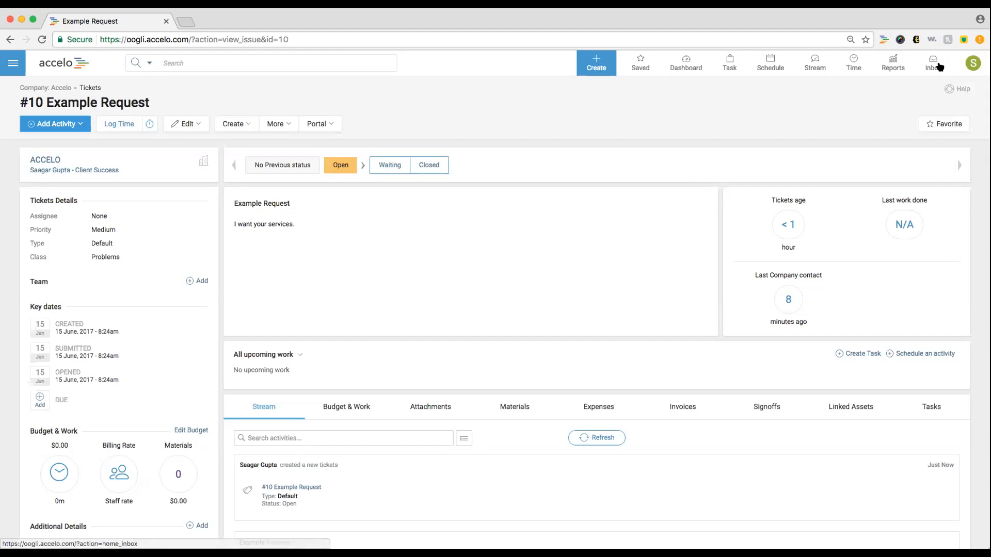
mouse_move(933, 63)
left_click(918, 136)
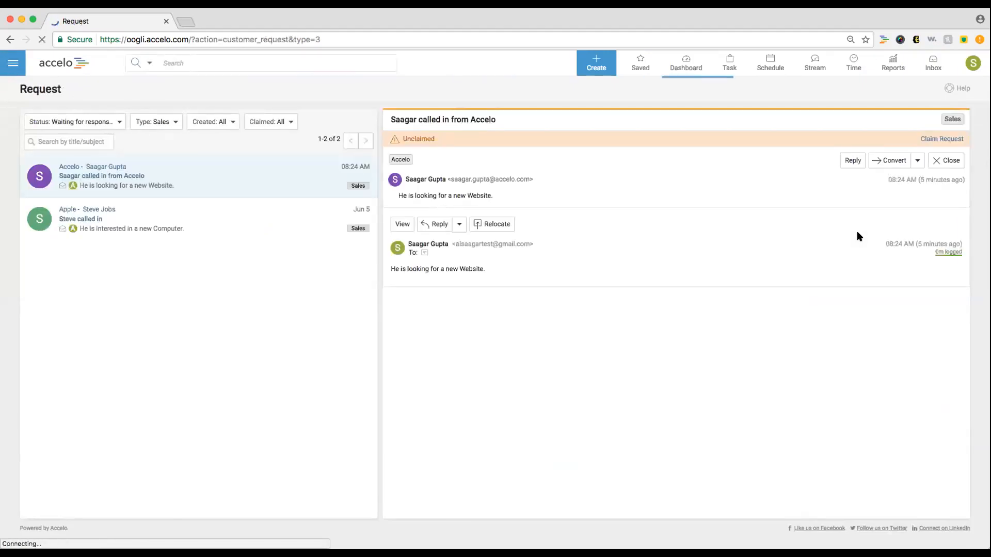
- In User Preferences, add Help Desk to the Request Inbox Settings' included types
left_click(973, 63)
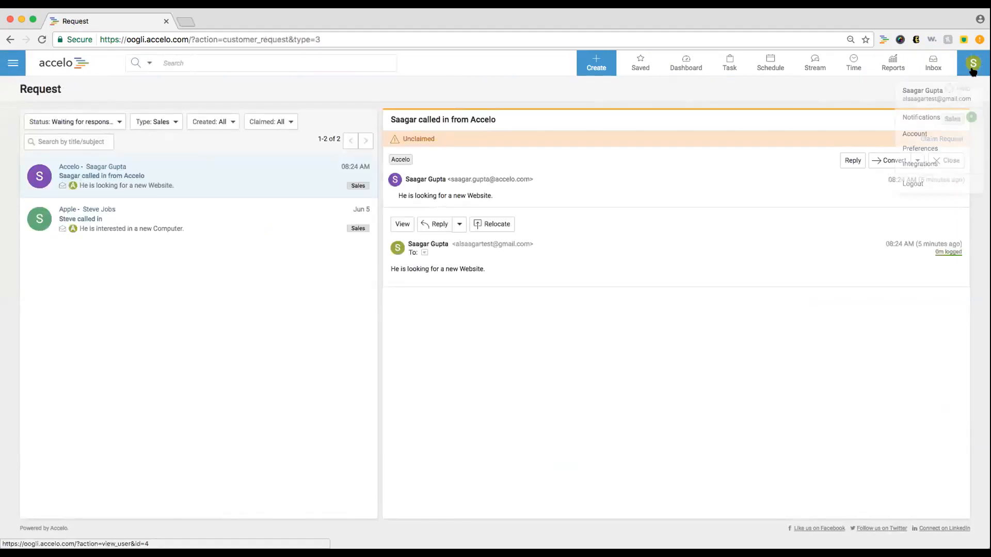
left_click(955, 152)
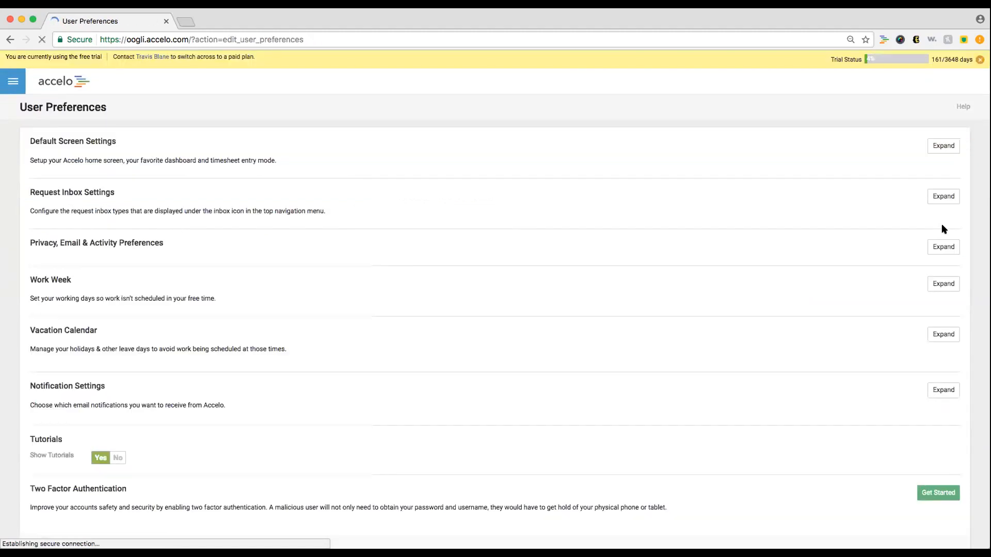
left_click(943, 177)
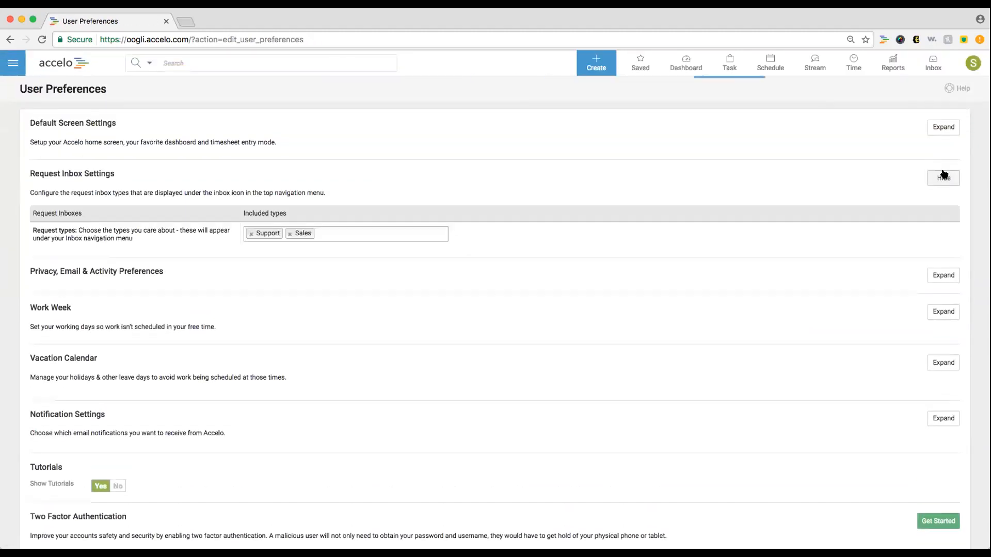
left_click(410, 233)
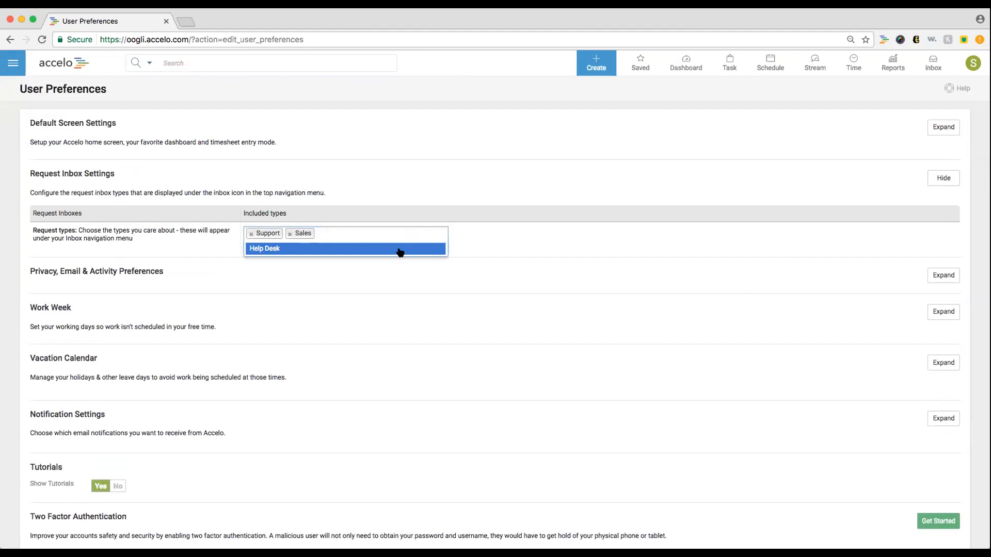
left_click(399, 249)
- Save the preferences and confirm Help Desk now appears among the inboxes
left_click(974, 63)
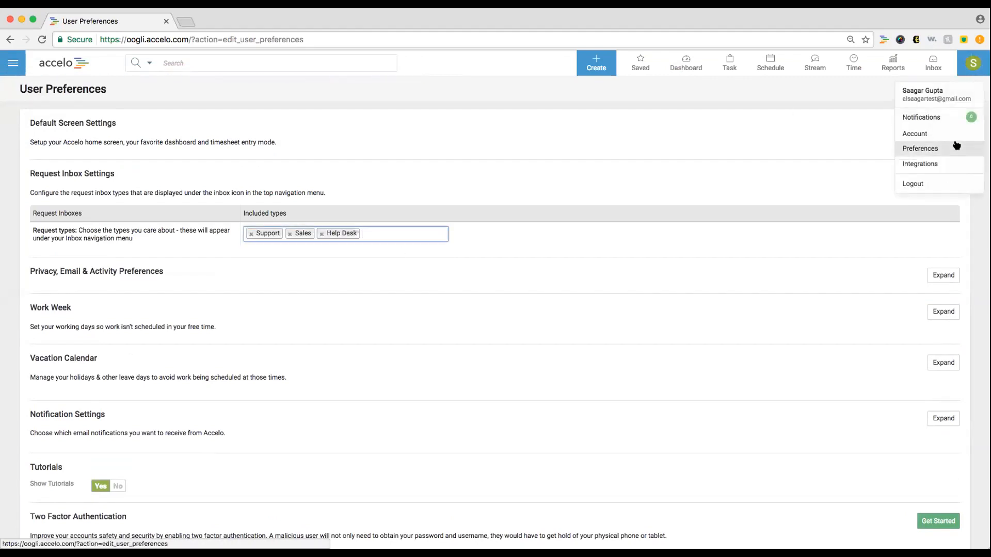
left_click(825, 169)
scroll(683, 188, "down", 3)
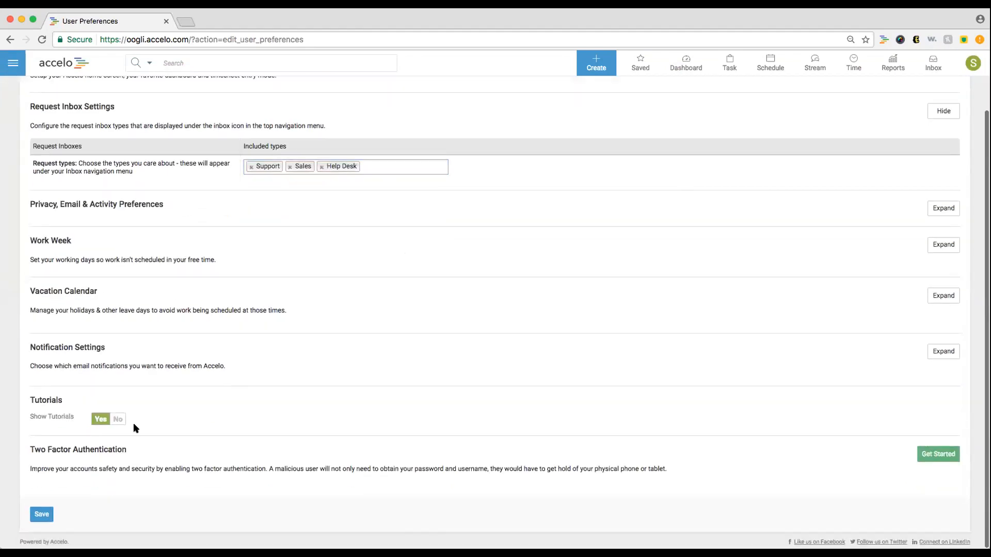
left_click(49, 514)
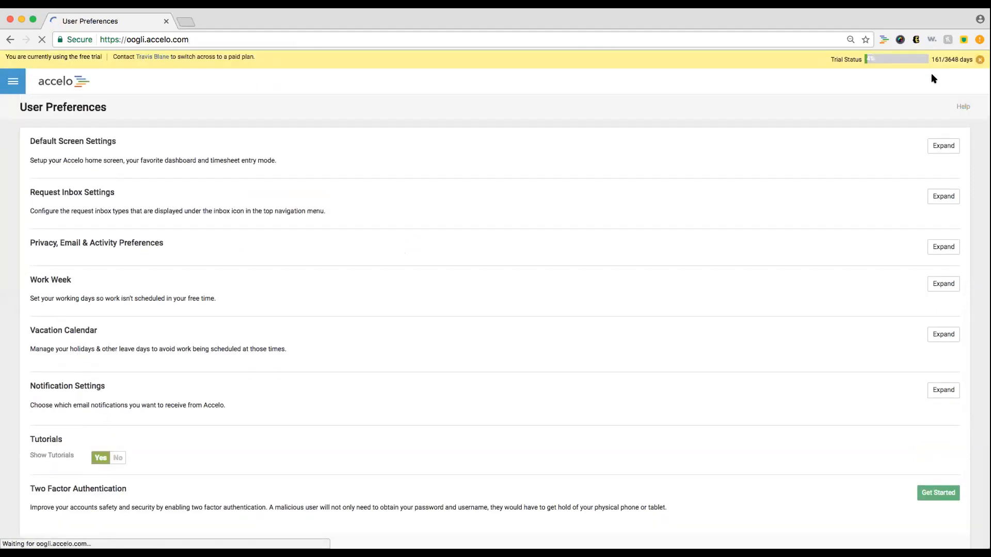
left_click(932, 70)
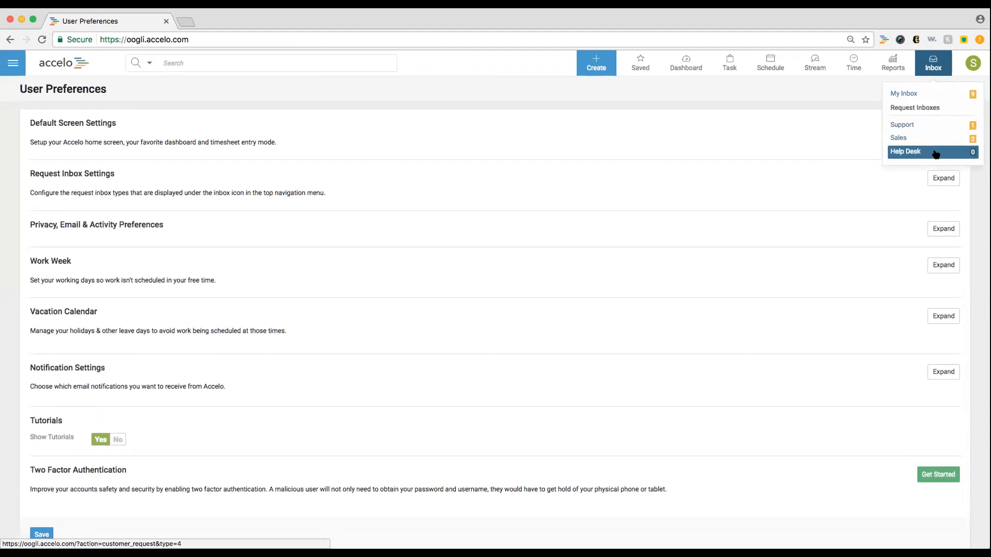